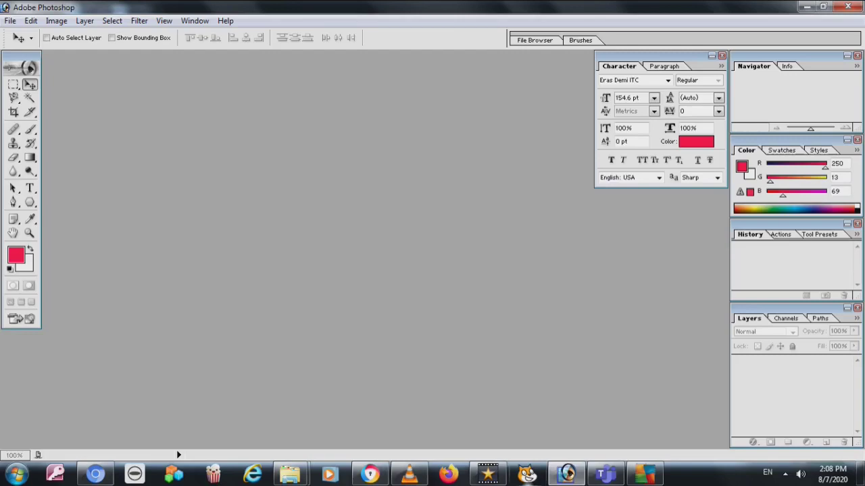
Create a new document named WORD LINK GAME at 800 by 800 pixels, 72 pixels/inch, RGB Color, with white contents.
click(11, 21)
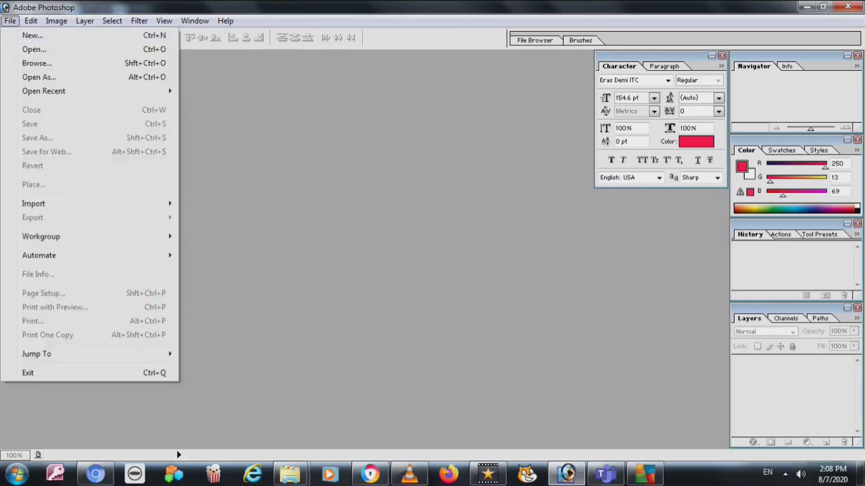
key(n)
key(Tab)
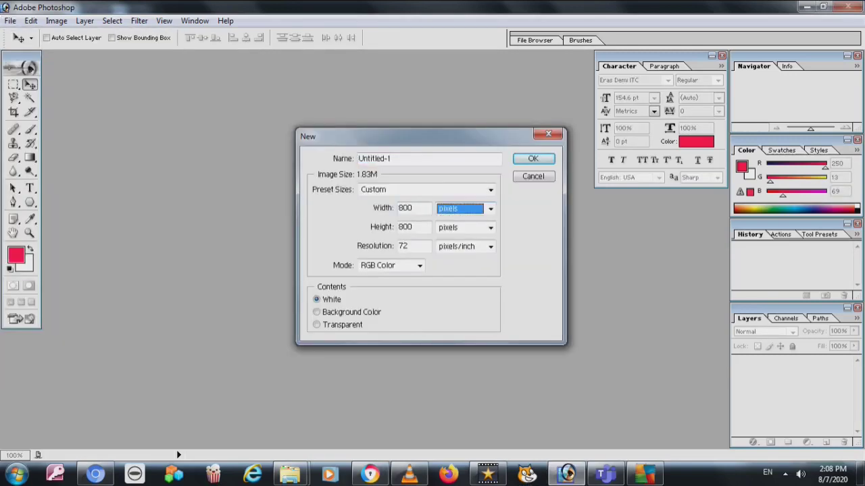
key(shift+Tab)
click(414, 246)
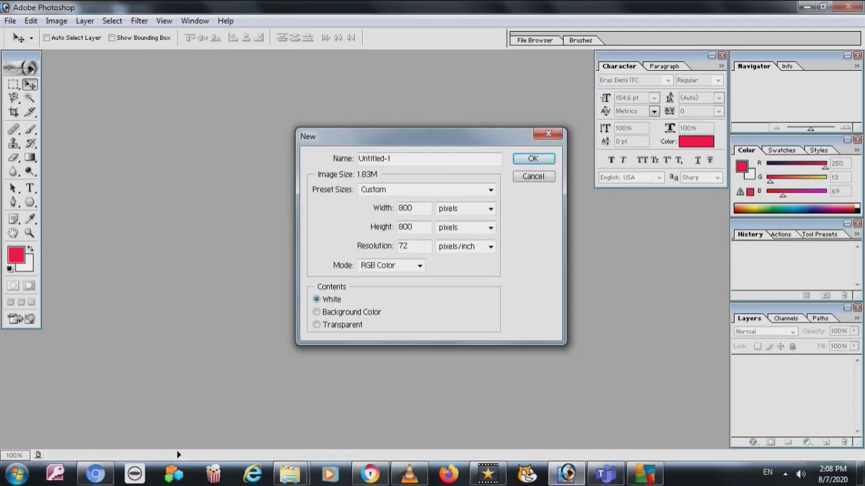
key(Tab)
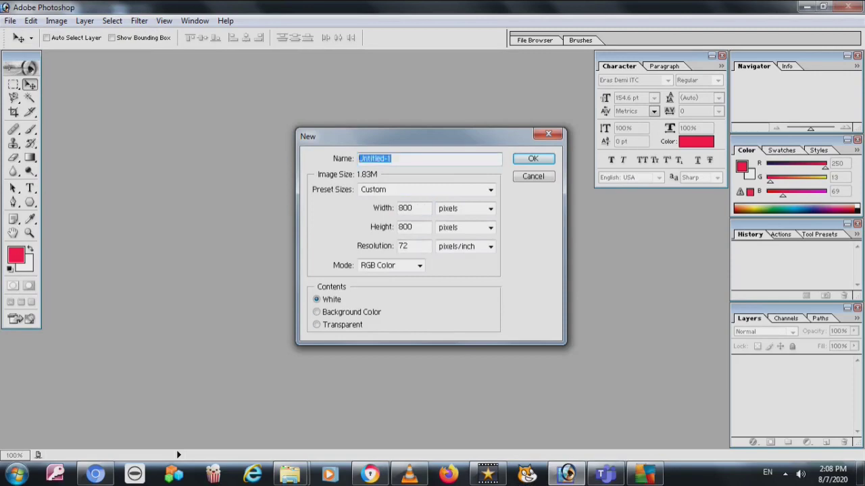
text(WORD LINK GAME)
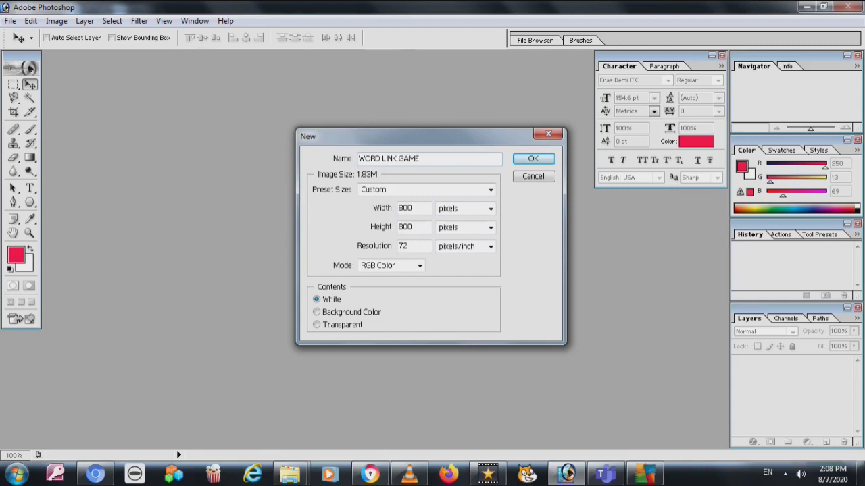
key(Return)
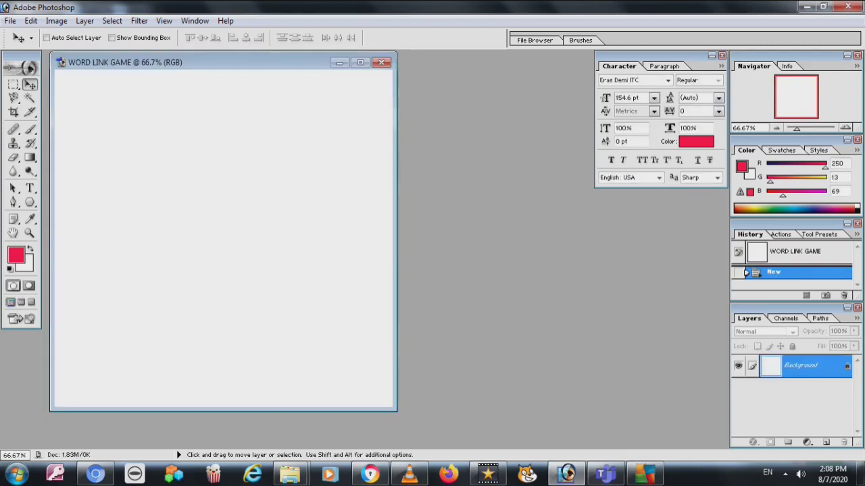
double_click(213, 59)
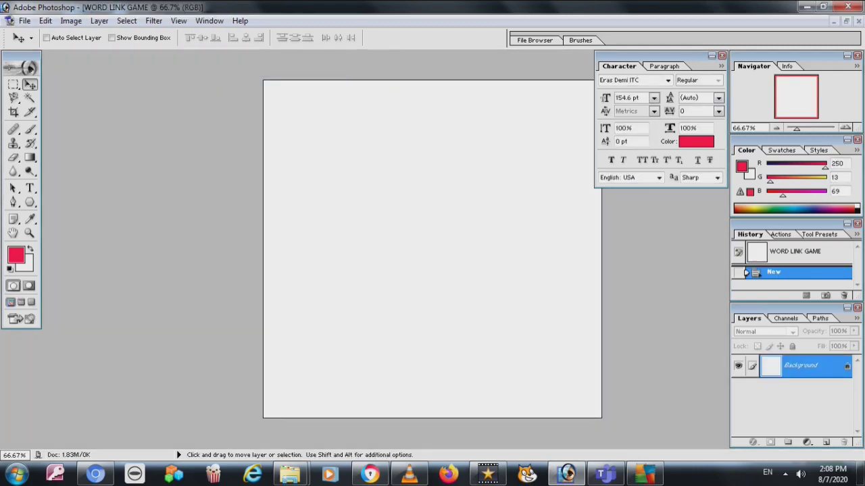
click(846, 21)
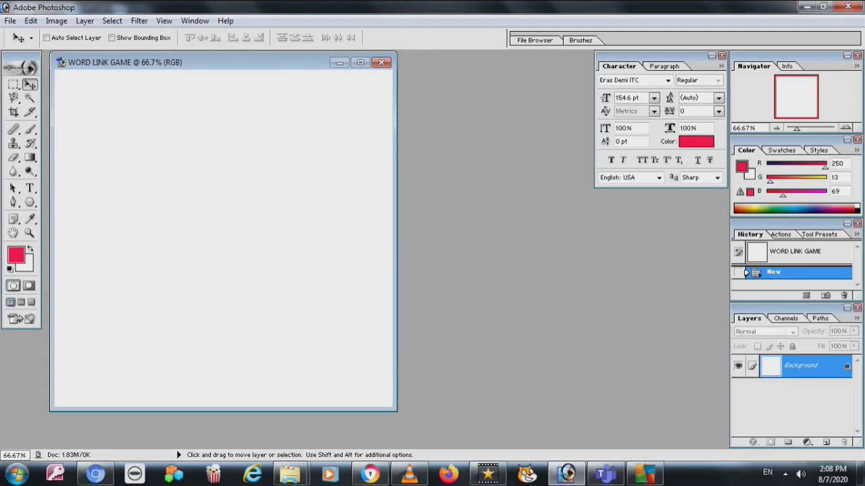
Select a thin full-width strip along the canvas's upper edge, fill it with near-black (R 11, G 6, B 7) and deselect.
click(14, 84)
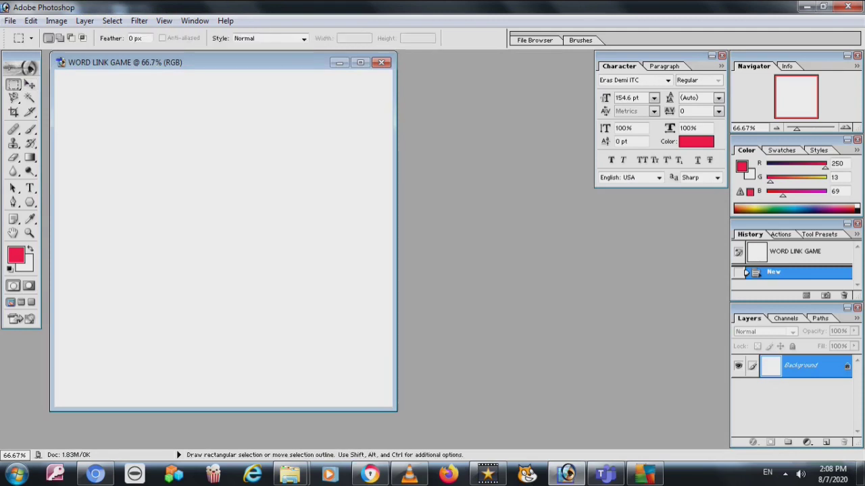
drag(54, 71, 392, 89)
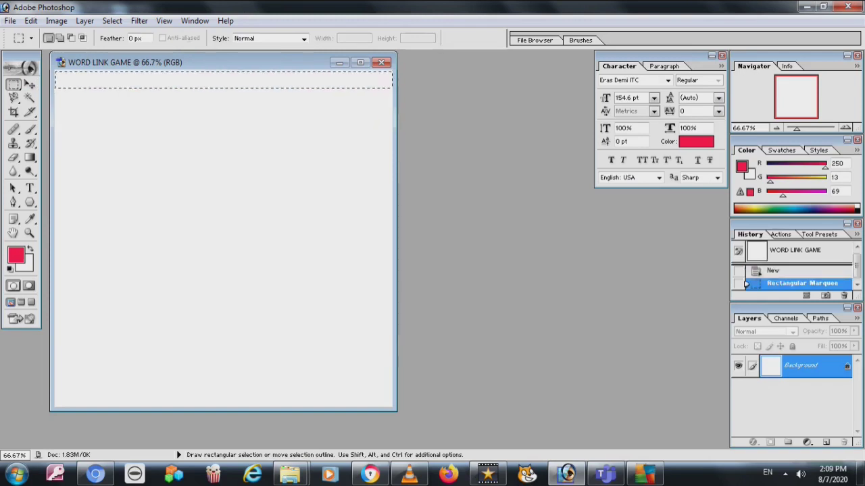
click(17, 255)
click(304, 310)
click(557, 154)
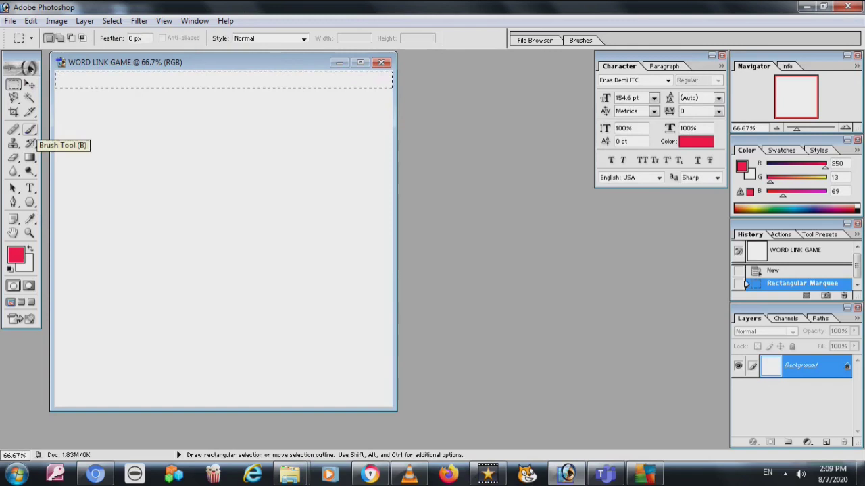
click(30, 157)
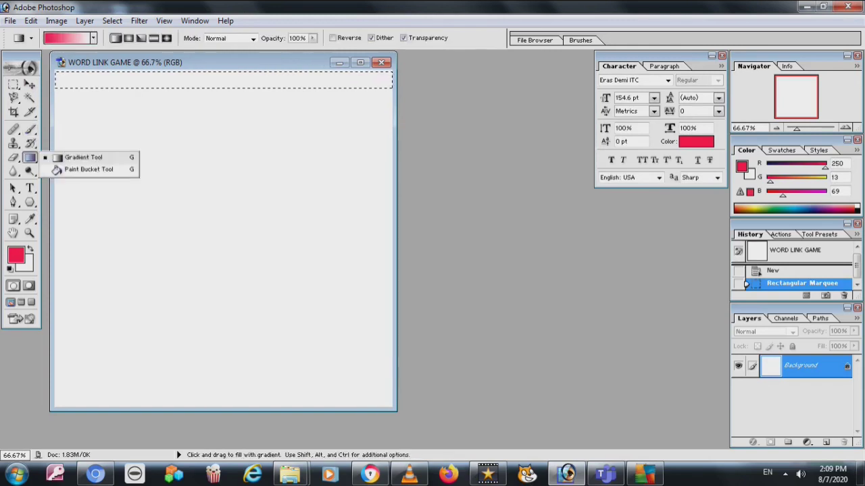
click(89, 169)
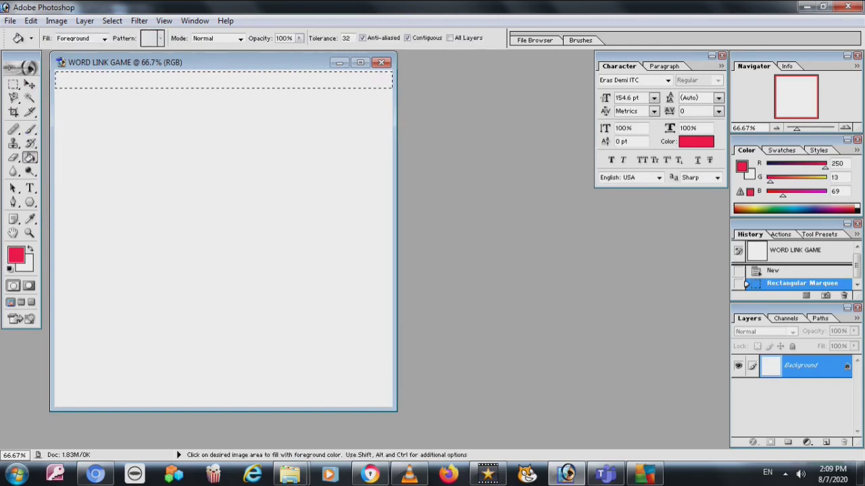
click(17, 255)
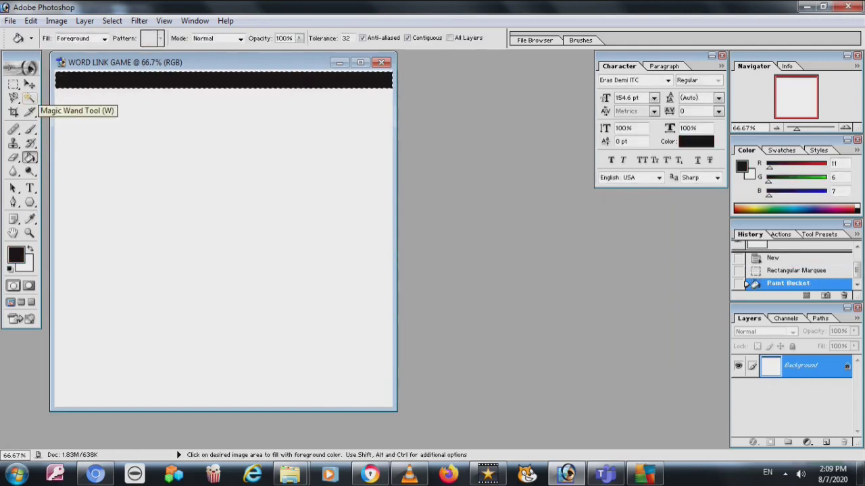
mouse_move(409, 472)
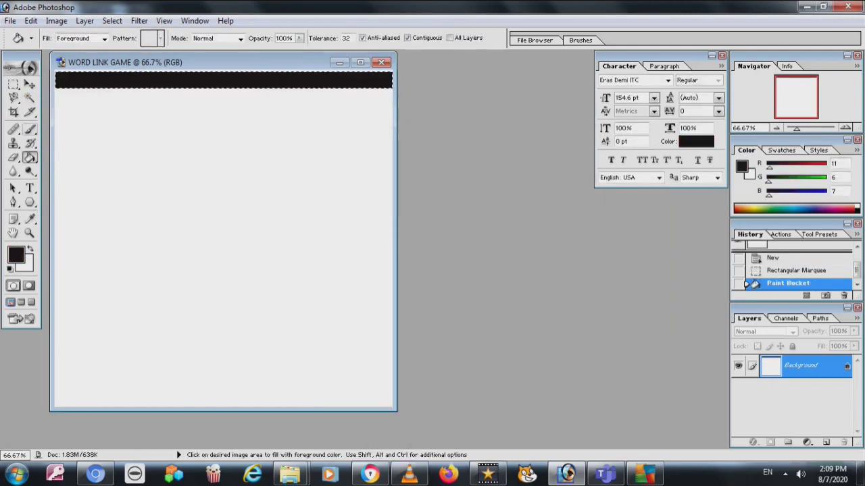
key(ctrl+d)
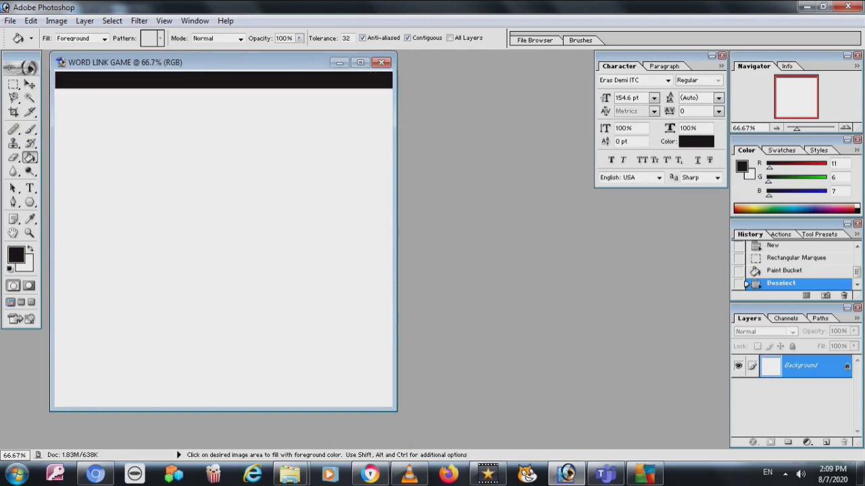
Select the full-width area from below the black strip to mid-canvas, fill it with orange PANTONE 158 C and deselect.
key(m)
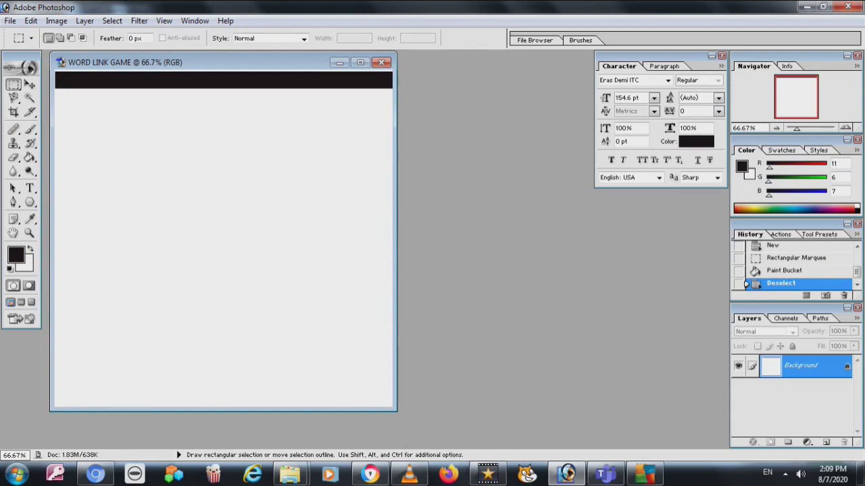
drag(55, 89, 392, 240)
drag(392, 240, 392, 241)
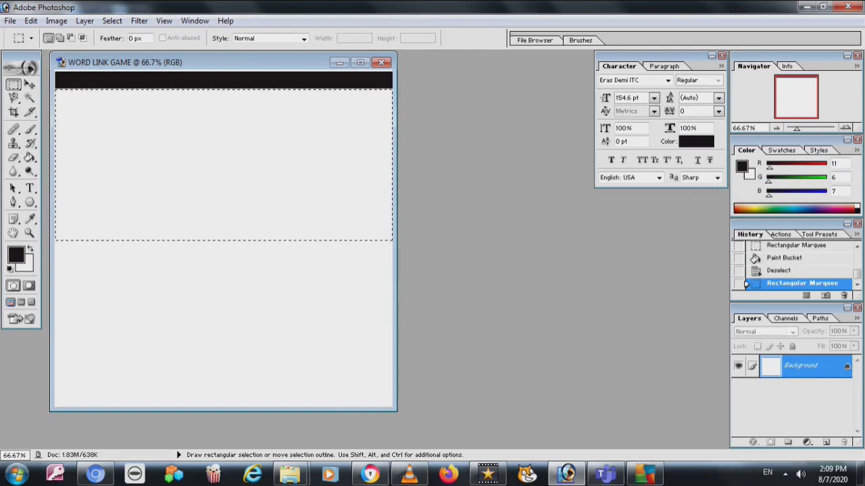
key(g)
click(16, 255)
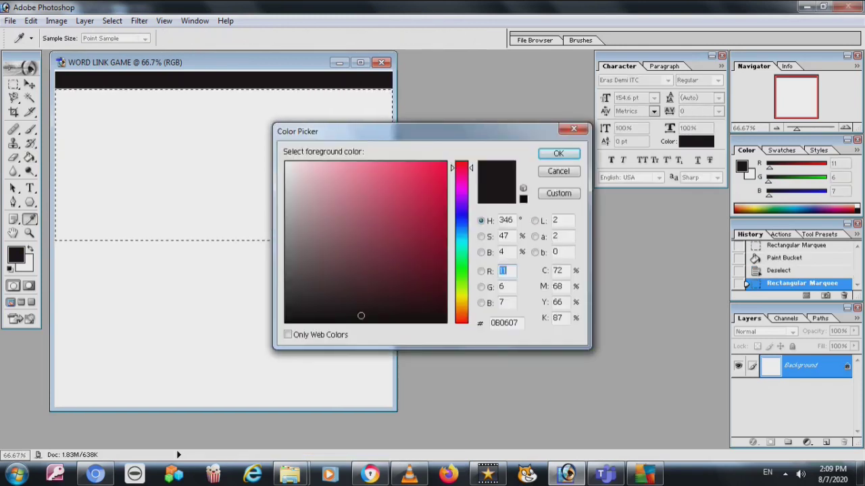
key(Return)
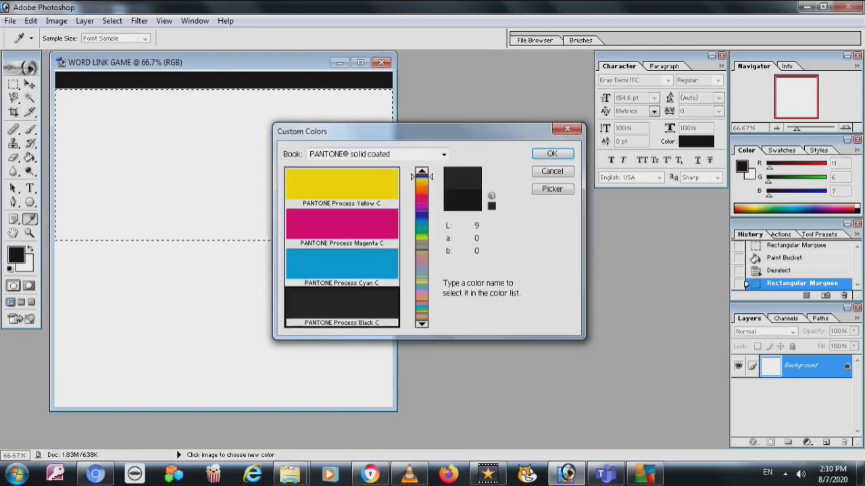
click(422, 189)
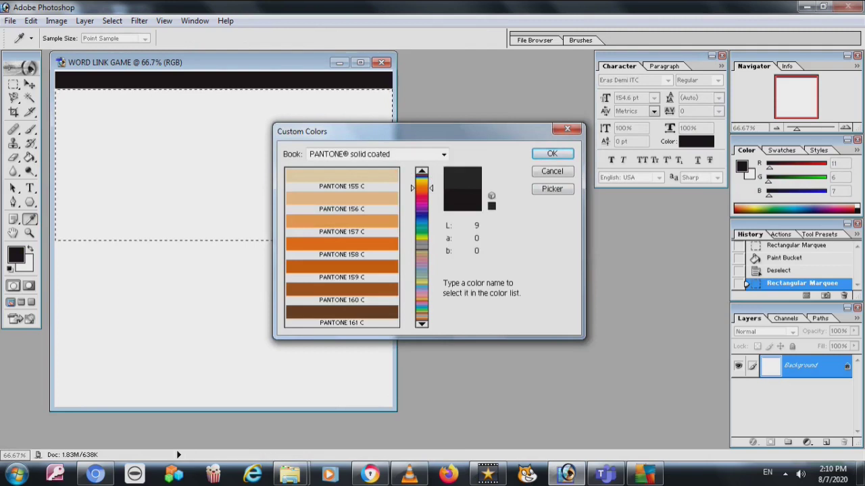
click(342, 246)
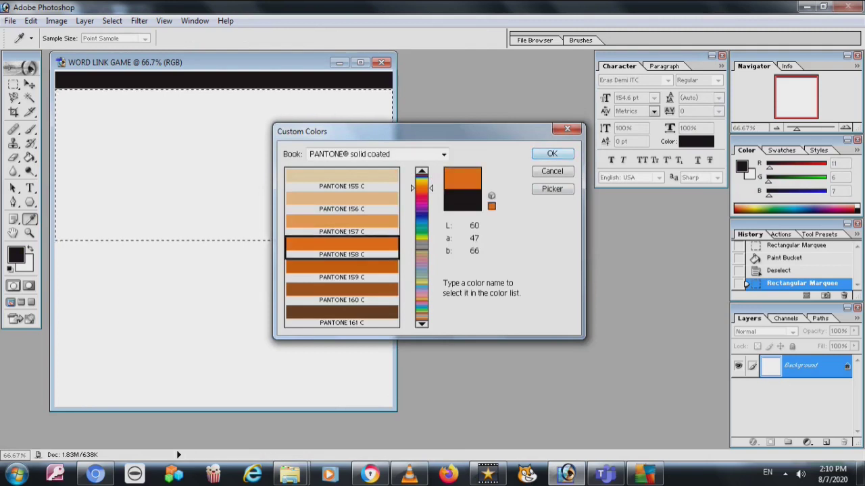
click(551, 154)
click(270, 165)
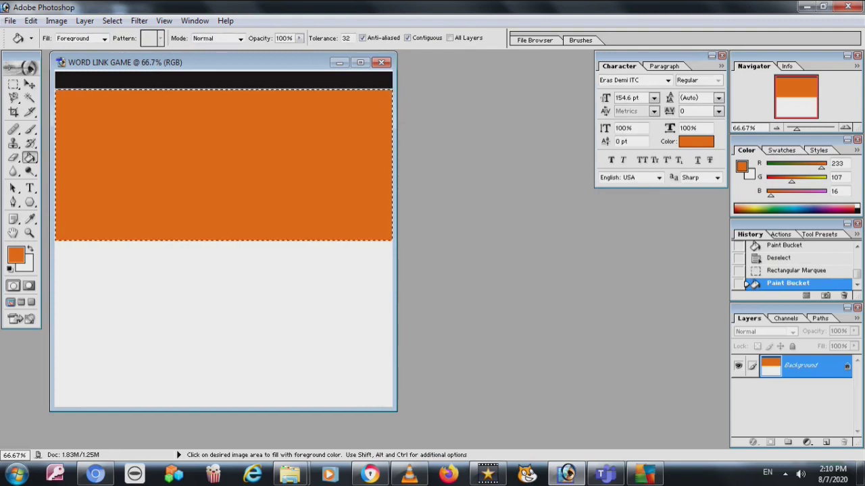
click(13, 84)
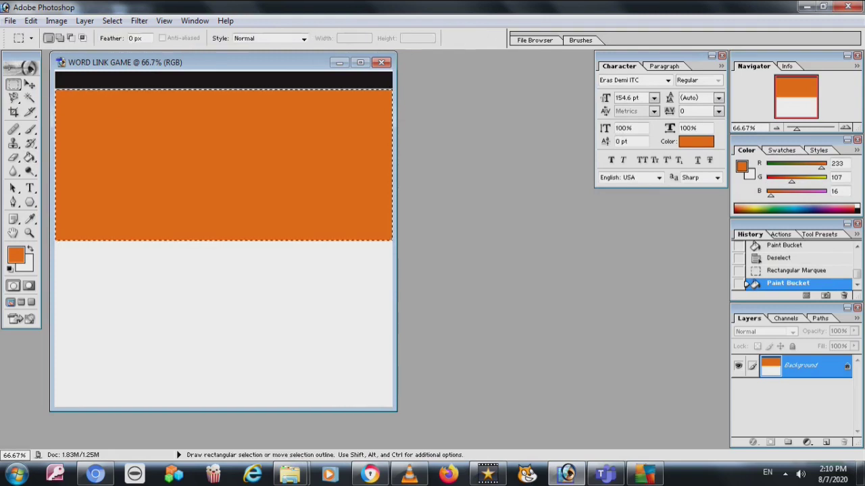
key(ctrl+d)
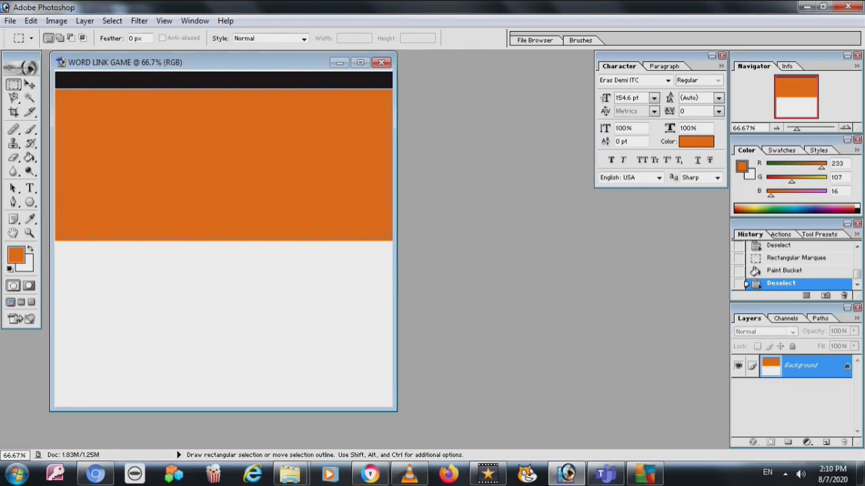
drag(140, 163, 142, 161)
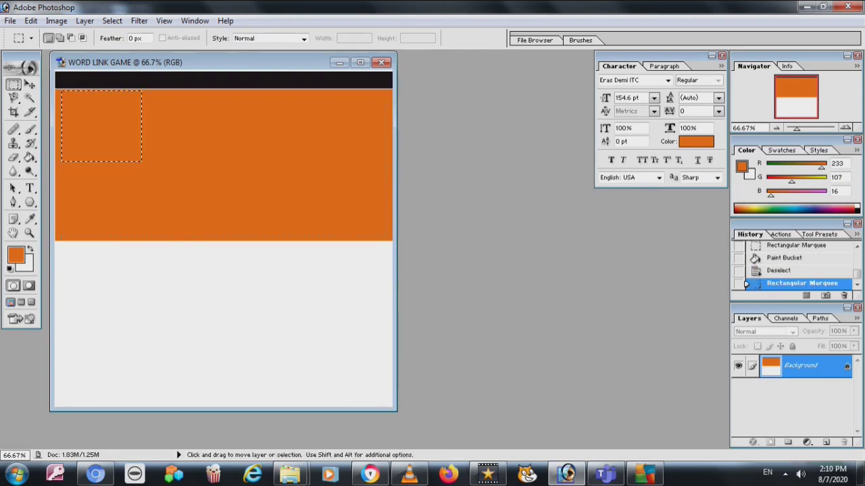
key(ctrl+d)
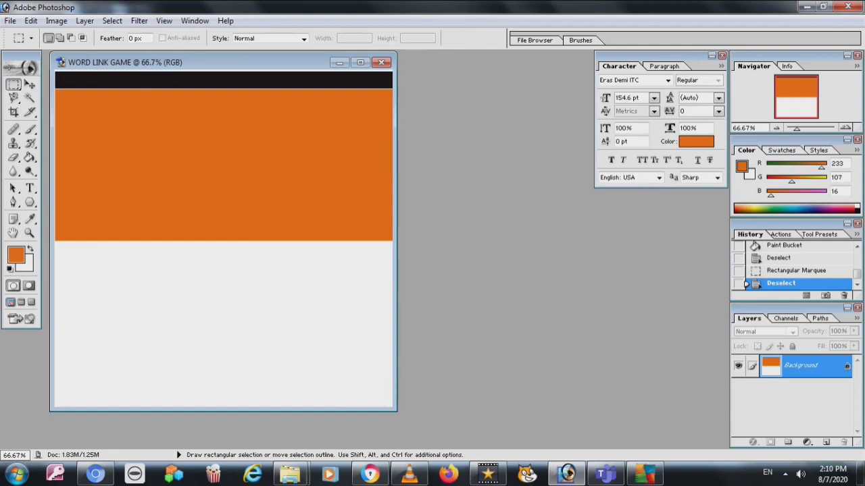
drag(110, 113, 145, 140)
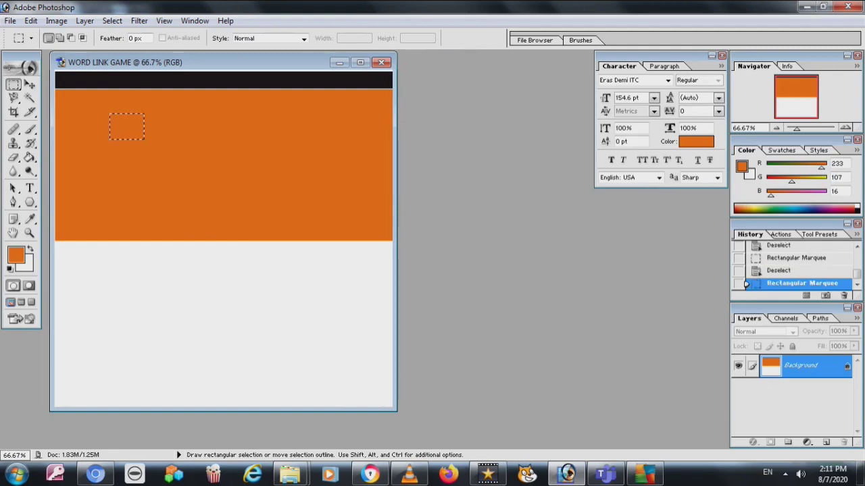
Select a small rectangle in the upper middle of the orange area and fill it with brown (R 162, G 78, B 18).
drag(161, 117, 214, 141)
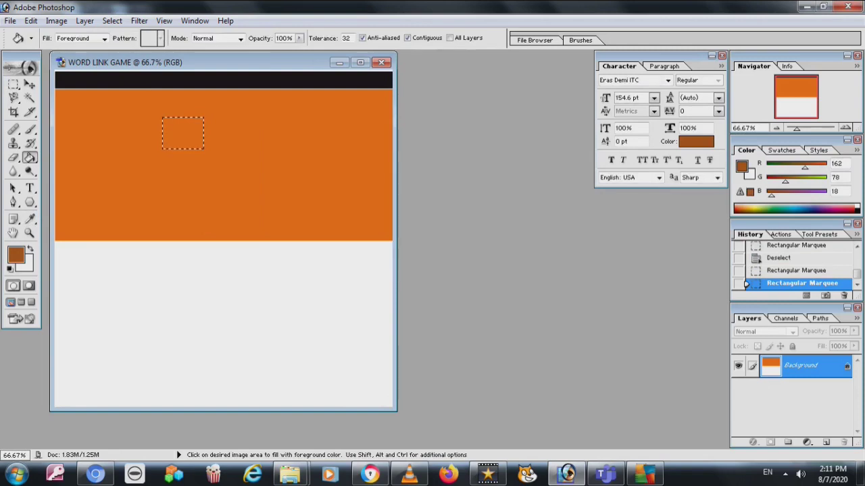
click(177, 132)
key(ctrl+d)
key(v)
mouse_move(183, 133)
mouse_down()
mouse_move(206, 134)
mouse_move(191, 145)
mouse_up()
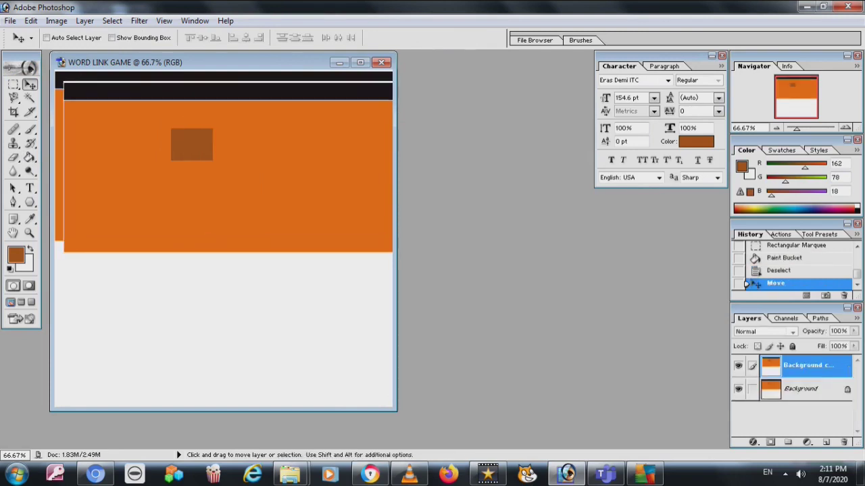
key(ctrl+z)
key(m)
key(ctrl+z)
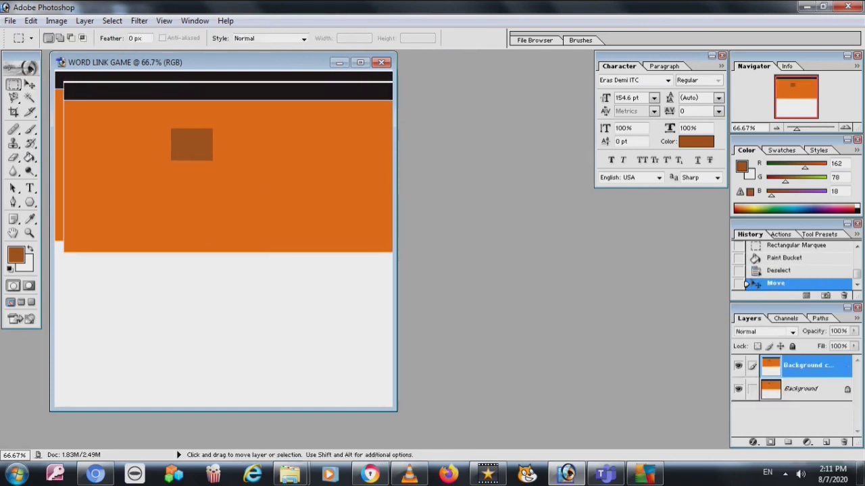
key(ctrl+alt+z)
key(ctrl+alt+z)
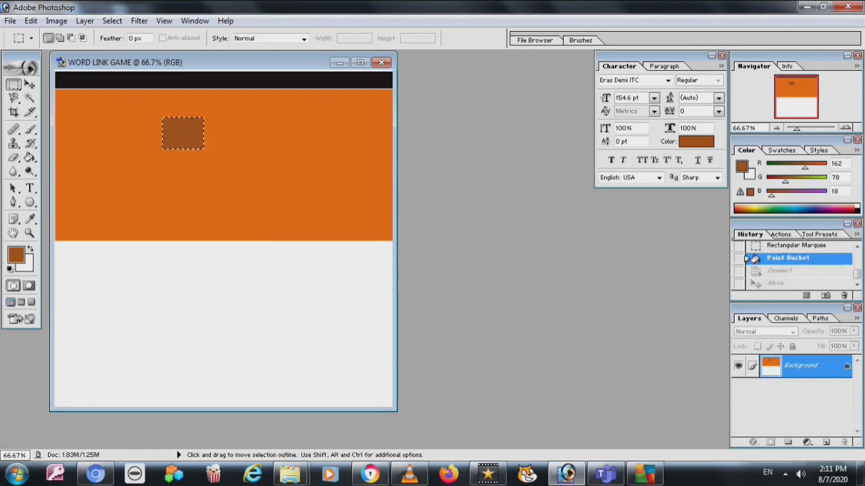
Duplicate the brown rectangle within the orange area into an upper row of three and a lower row of four, and deselect.
drag(183, 133, 226, 184)
drag(226, 184, 283, 182)
key(ctrl+d)
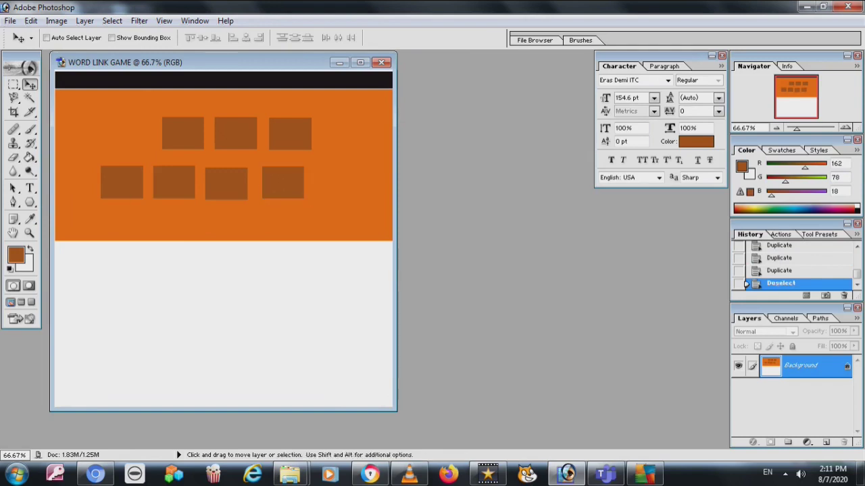
key(Left)
key(Return)
click(13, 158)
key(alt)
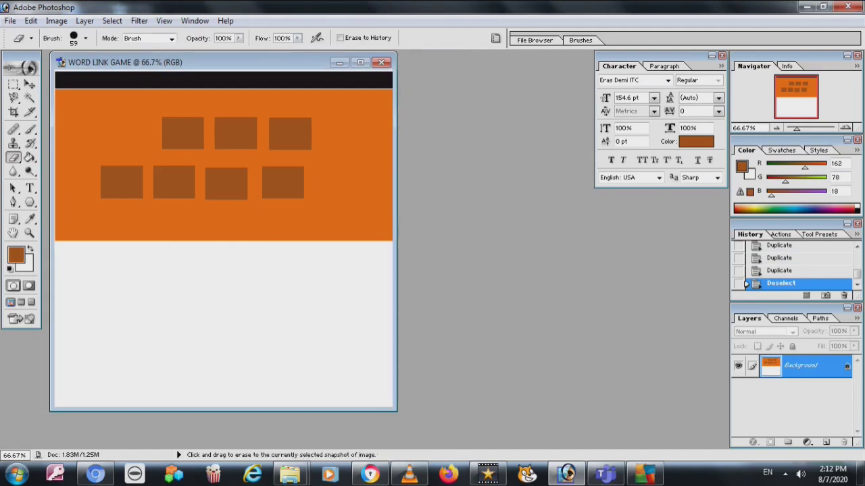
click(338, 135)
key(ctrl+z)
key(alt)
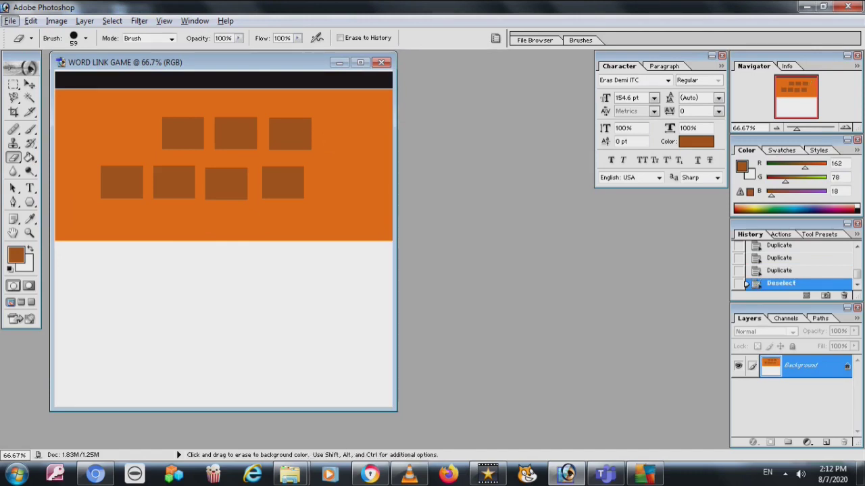
Select the nearly full-width area below the orange region, leaving a thin strip underneath, and fill it with dark green (R 14, G 38, B 3).
click(358, 146)
key(ctrl+z)
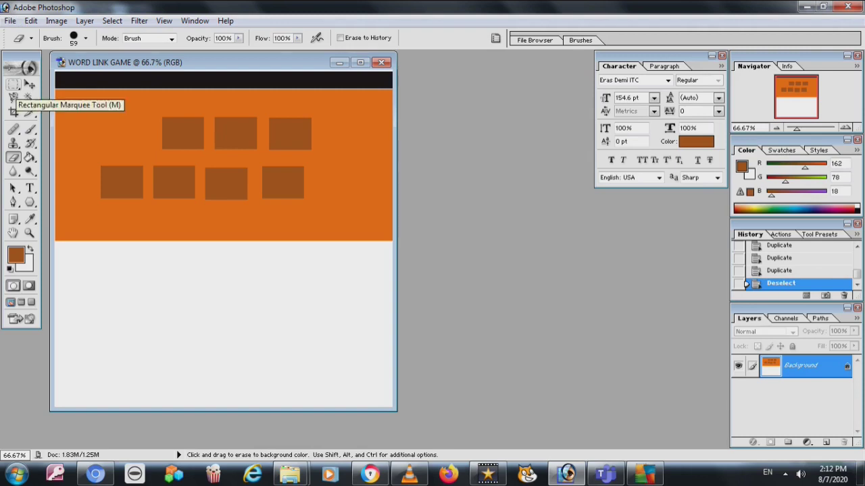
click(13, 84)
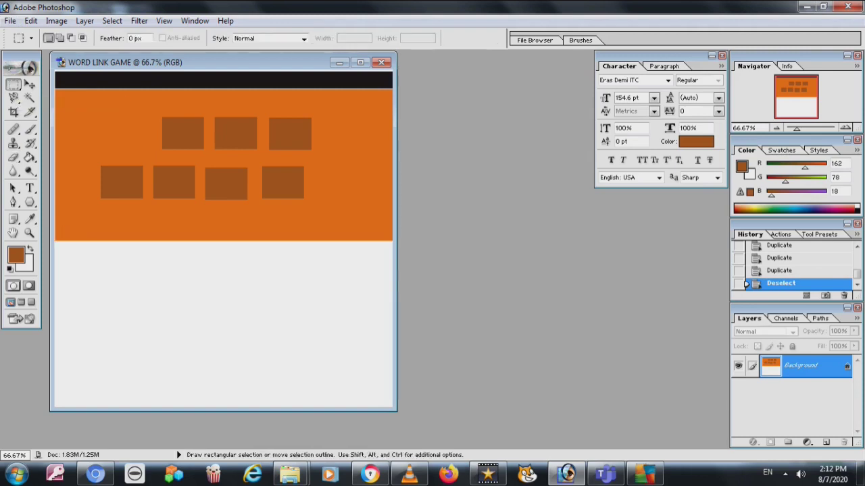
mouse_move(56, 242)
mouse_down()
mouse_move(392, 407)
mouse_move(388, 386)
mouse_up()
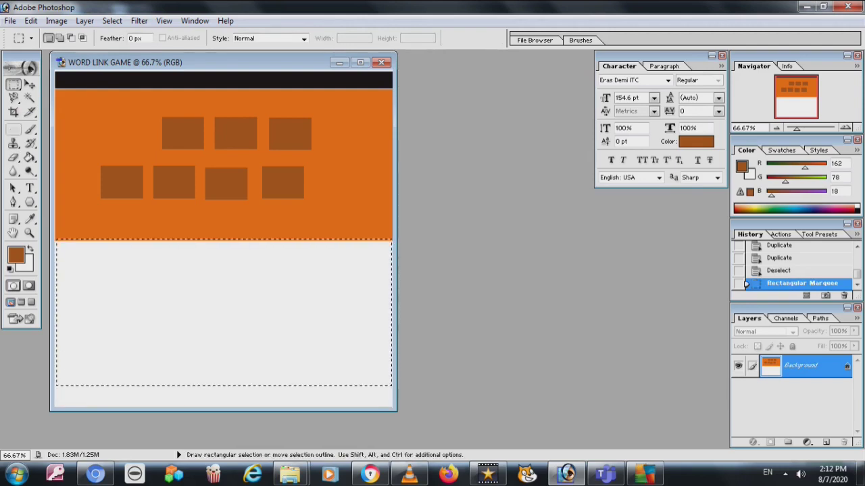
click(16, 255)
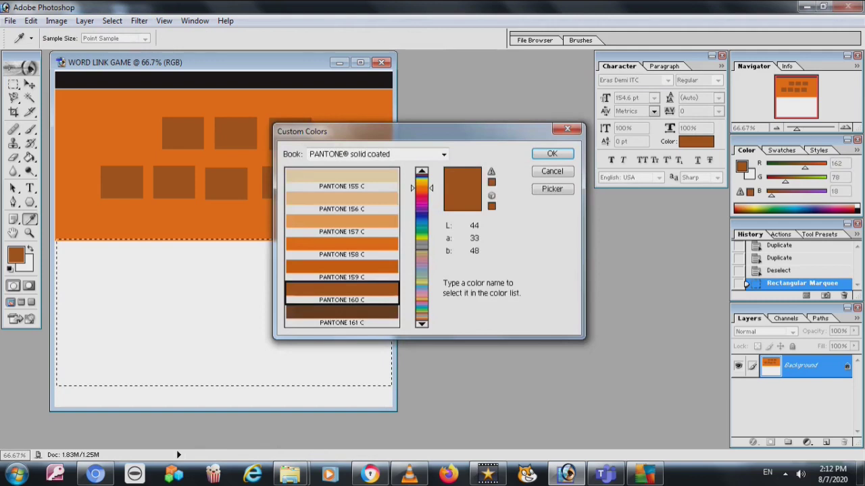
click(552, 189)
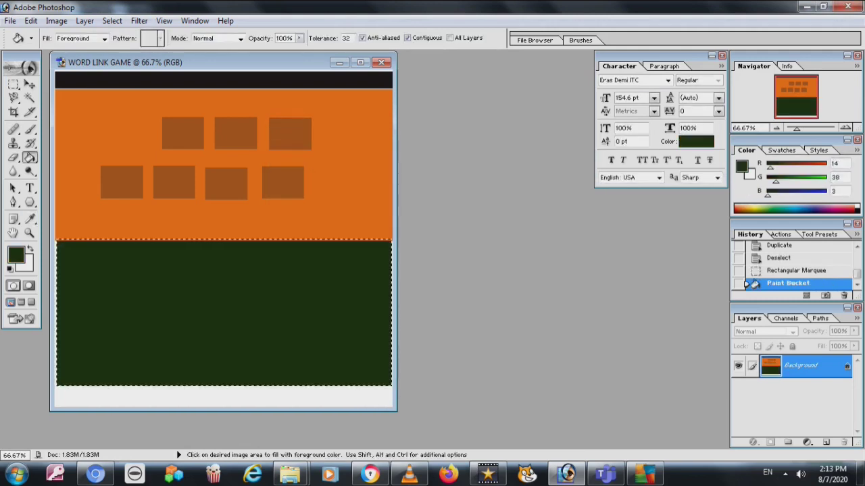
Select the remaining blank strip along the canvas's lower edge, fill it with dark maroon (R 56, G 6, B 14) and deselect.
click(14, 84)
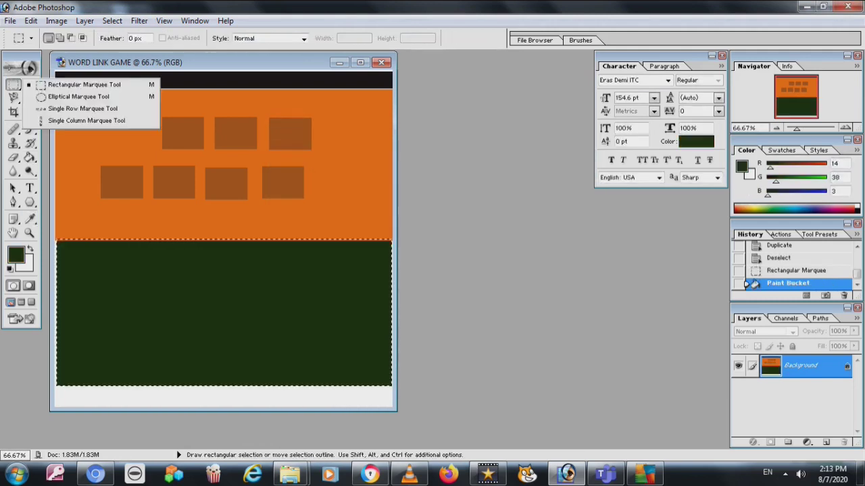
click(83, 85)
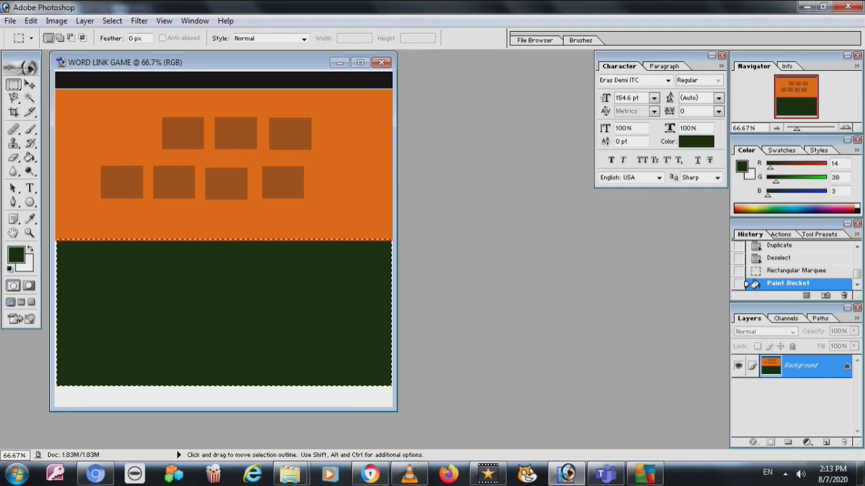
click(30, 158)
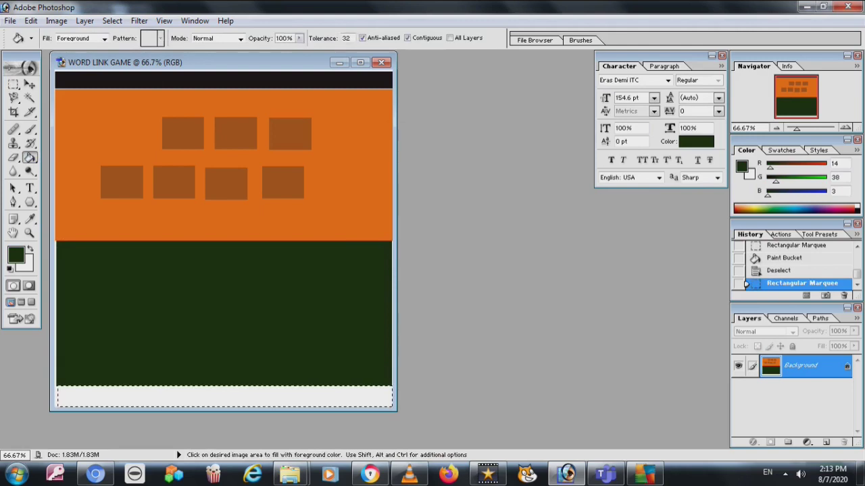
click(16, 255)
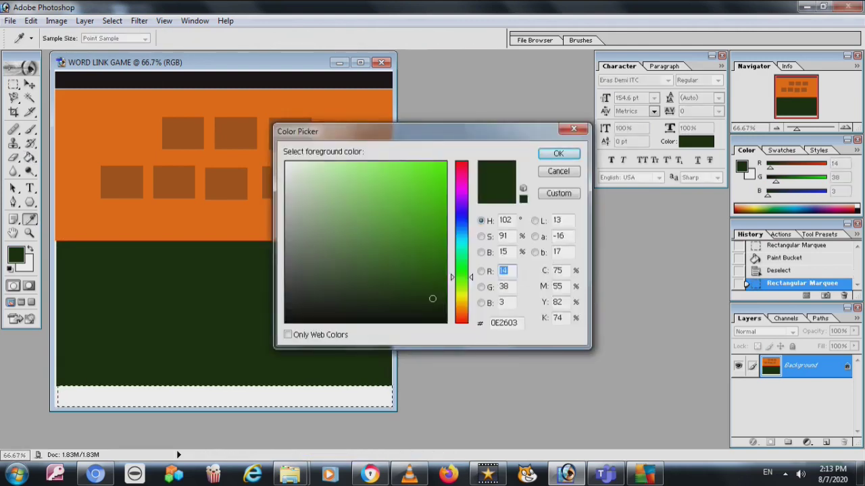
key(Escape)
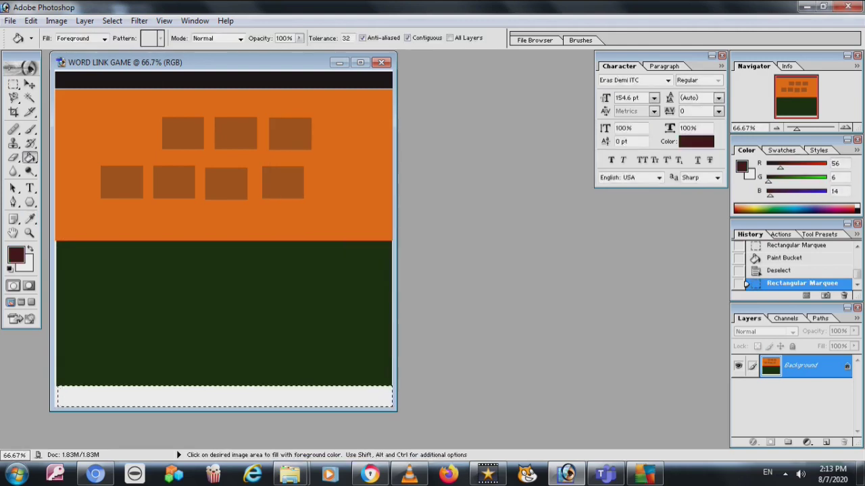
click(224, 397)
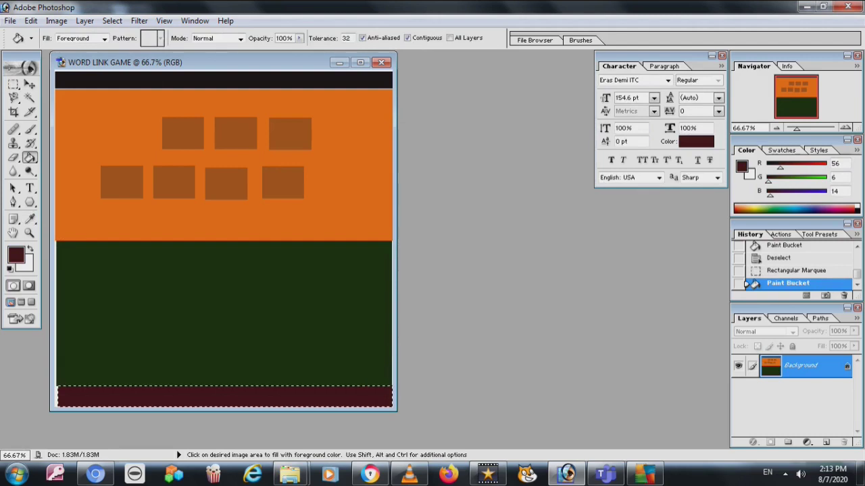
key(m)
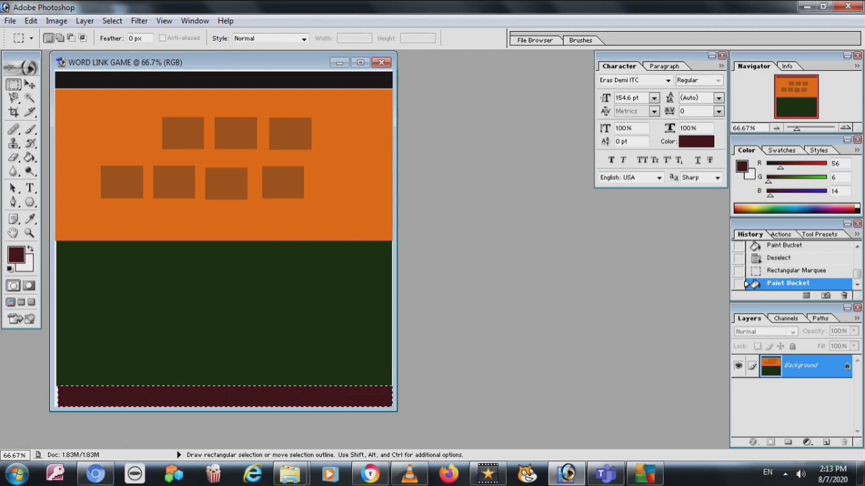
key(ctrl)
key(ctrl+d)
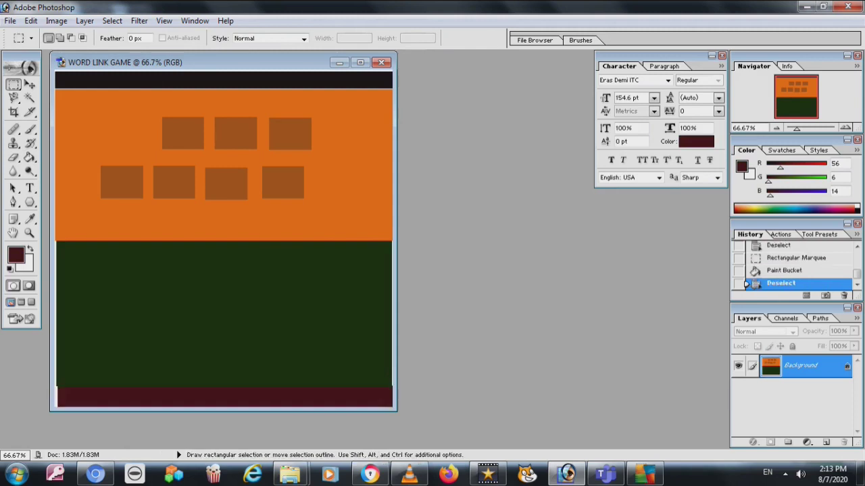
Select the last brown tile of the upper row and duplicate it into four tiles arranged in a diamond on the green area.
drag(269, 118, 310, 148)
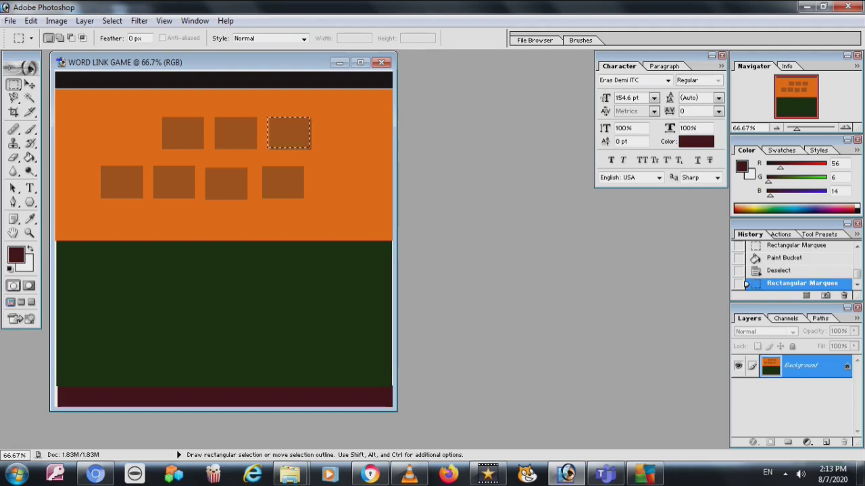
key(ctrl+z)
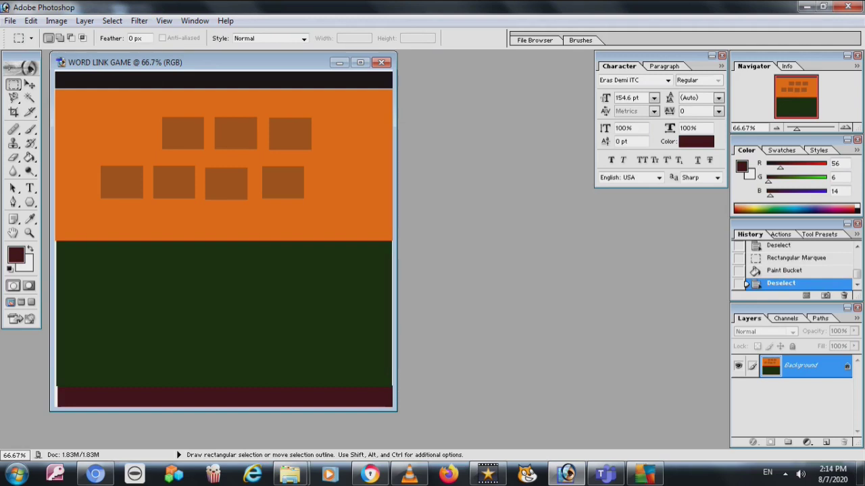
drag(268, 117, 217, 365)
key(v)
drag(217, 364, 283, 322)
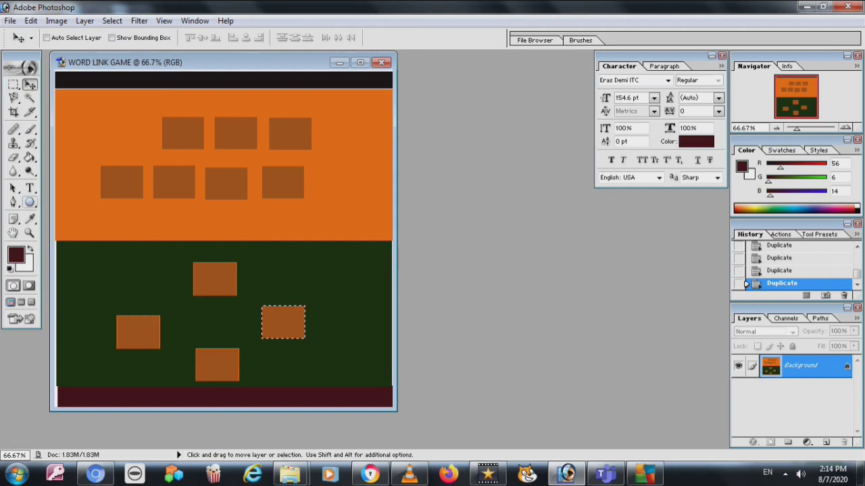
Set the type font to Lucida Sans and start a text on the uppermost tile of the green area.
key(t)
click(134, 39)
scroll(118, 158, down, 20)
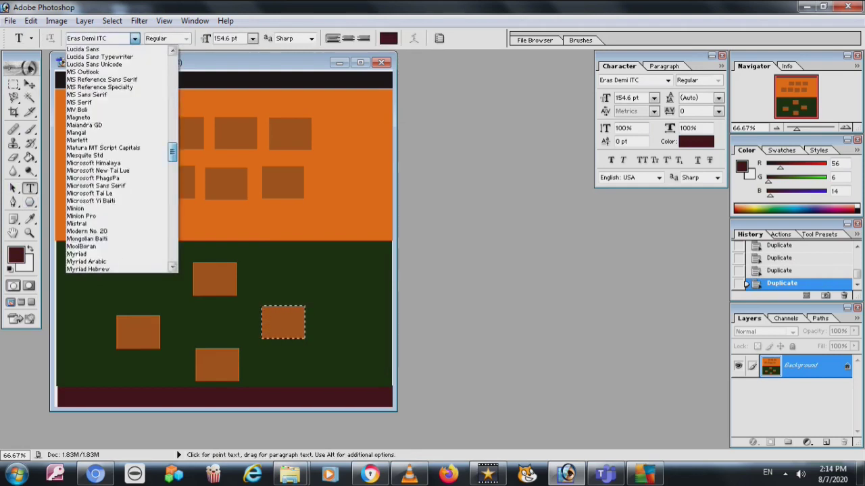
scroll(118, 158, down, 13)
scroll(115, 109, up, 13)
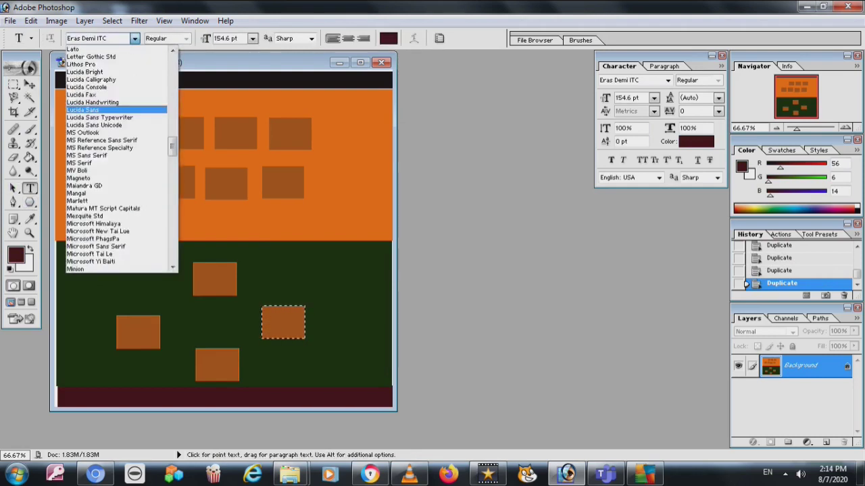
click(115, 109)
click(208, 284)
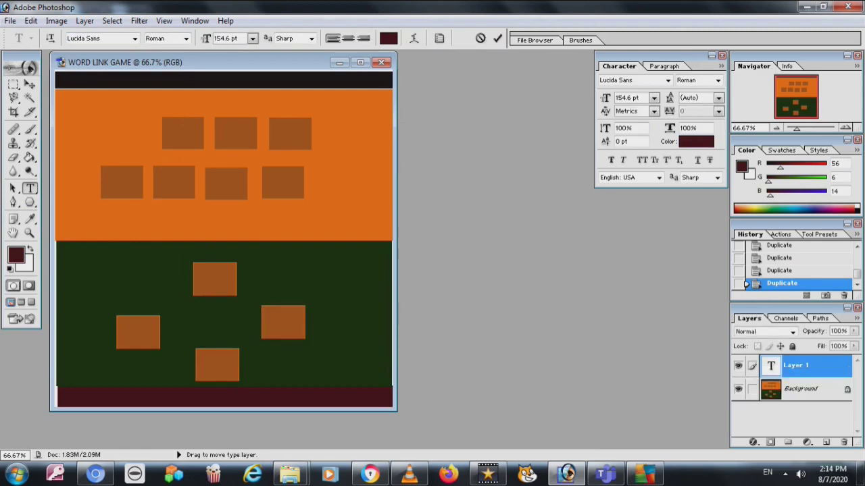
Set the text colour to near-black and enter the letter D over the uppermost green-area tile.
text(D)
key(BackSpace)
click(389, 38)
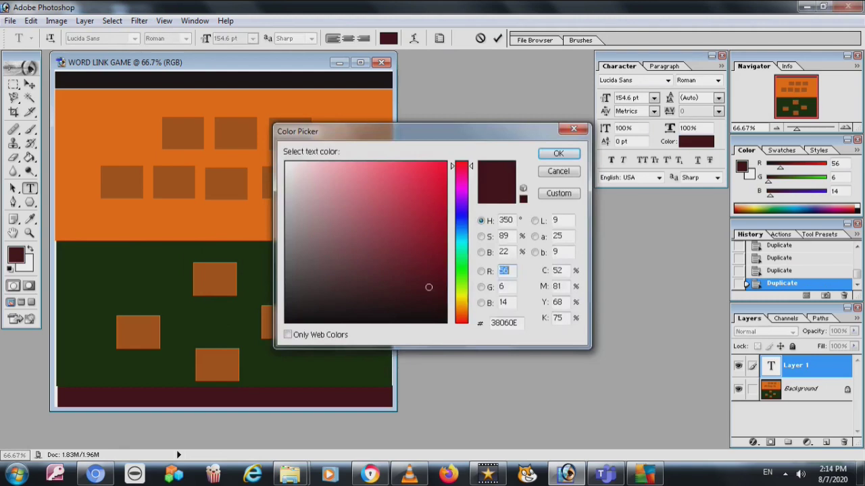
click(438, 321)
click(558, 154)
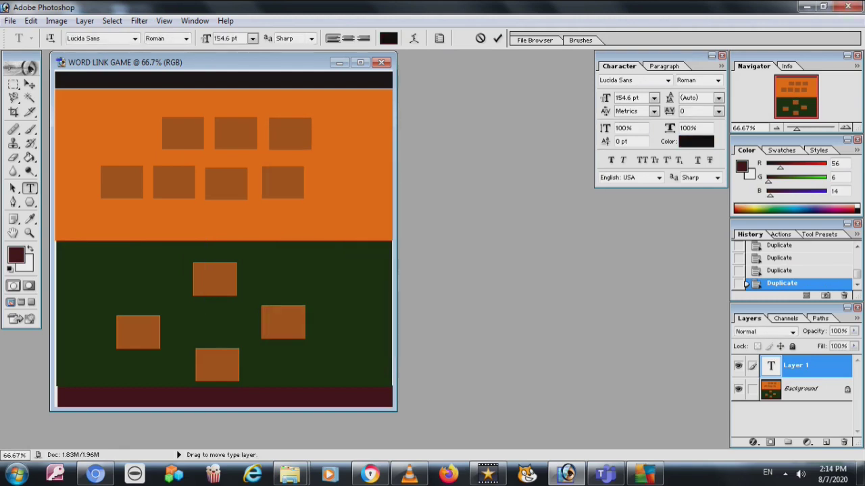
text(D)
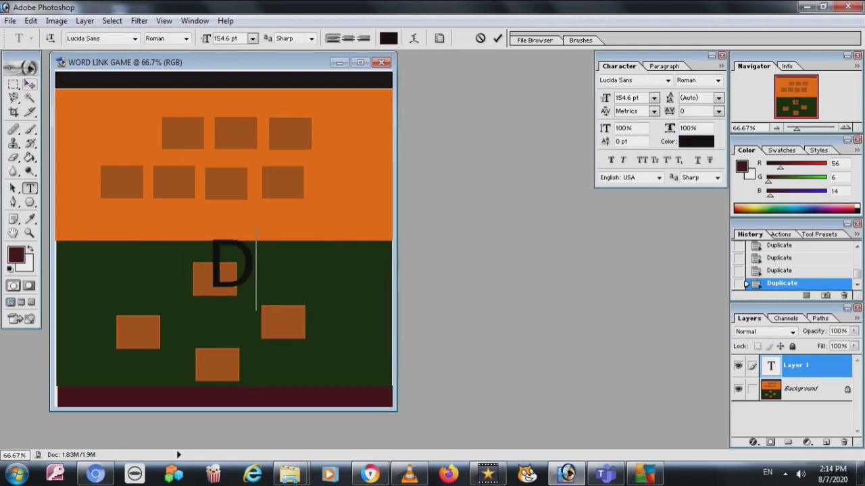
click(29, 85)
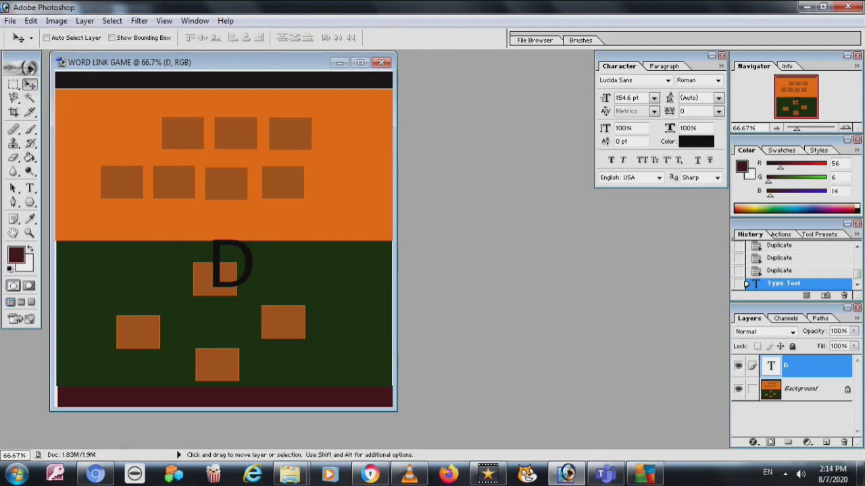
drag(225, 266, 222, 272)
key(alt+Left)
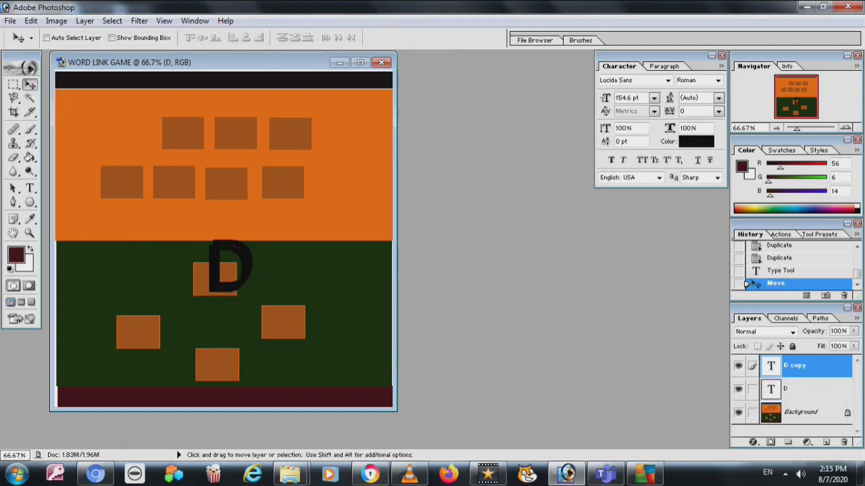
key(ctrl+z)
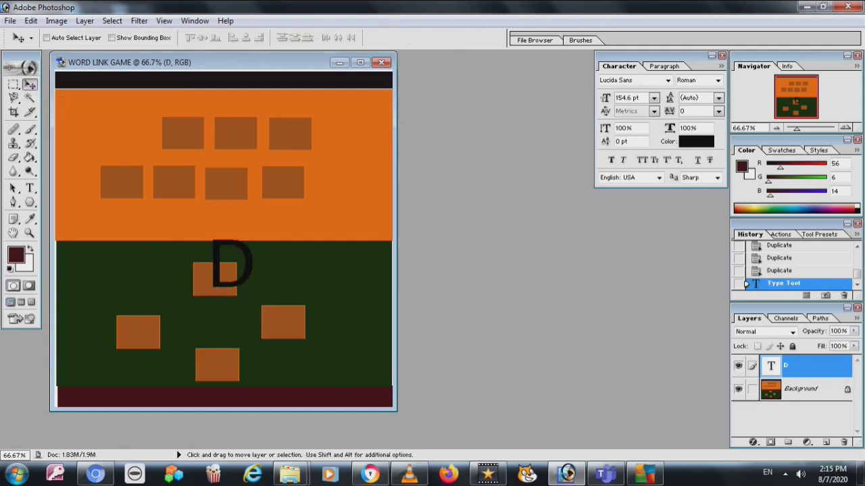
Scale the D down to about 88 pt to fit its tile and copy it onto the other three green-area tiles.
key(ctrl+t)
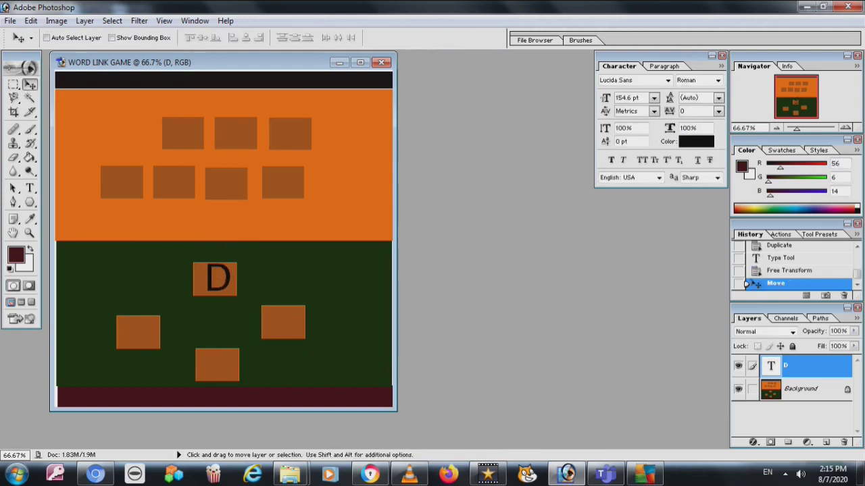
drag(219, 278, 285, 323)
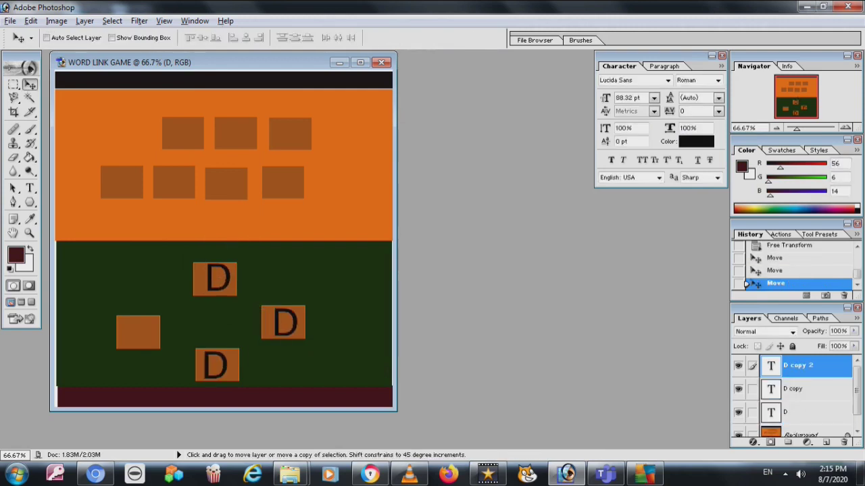
drag(215, 365, 136, 332)
Replace the D on the right-hand tile of the green area with the letter W.
double_click(770, 413)
click(300, 326)
key(BackSpace)
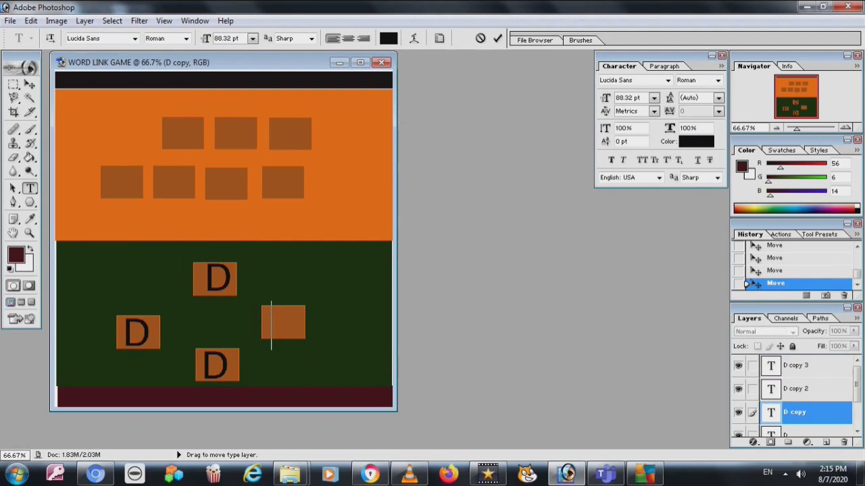
text(W)
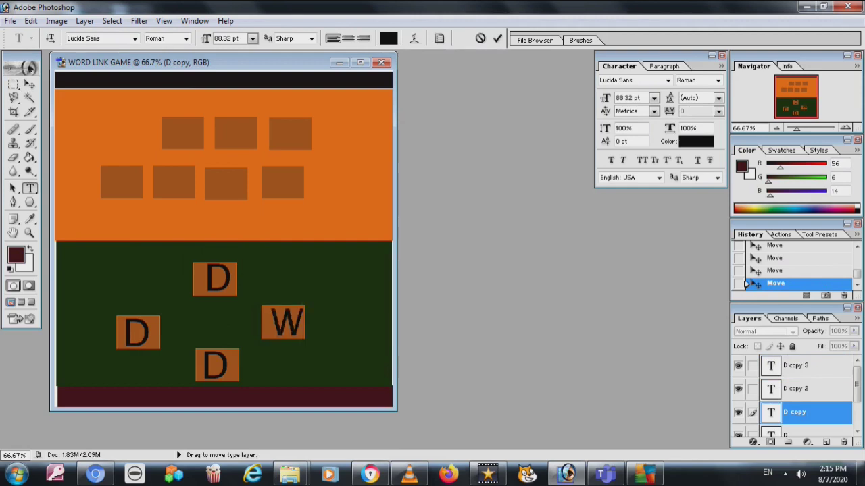
key(ctrl+Return)
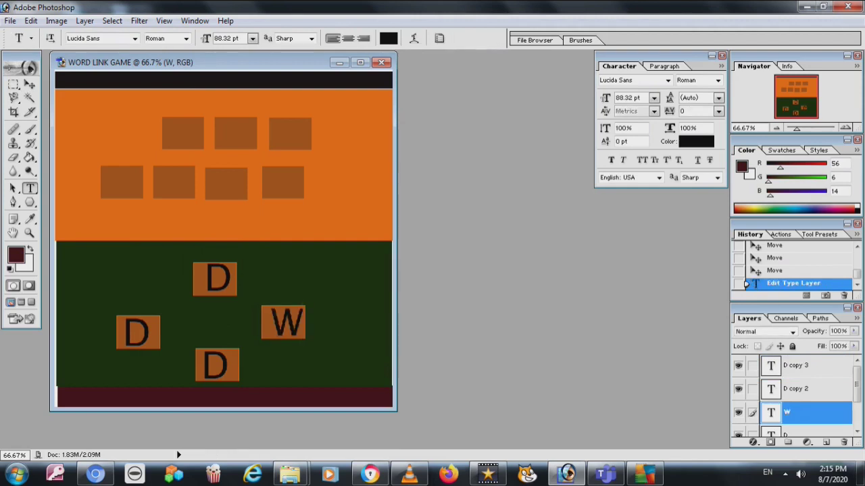
Replace the D on the lowest green-area tile with N and the D on the left-hand tile with O.
click(219, 366)
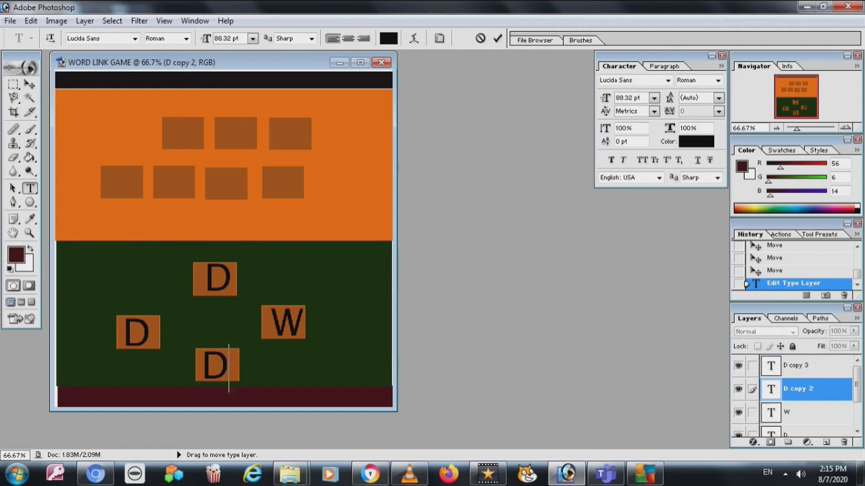
text(N)
key(BackSpace)
key(BackSpace)
text(N)
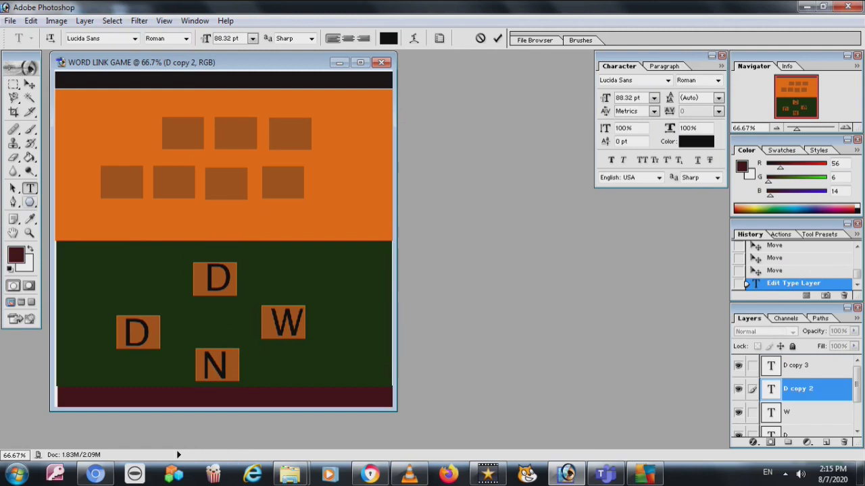
key(ctrl+shift+s)
key(Escape)
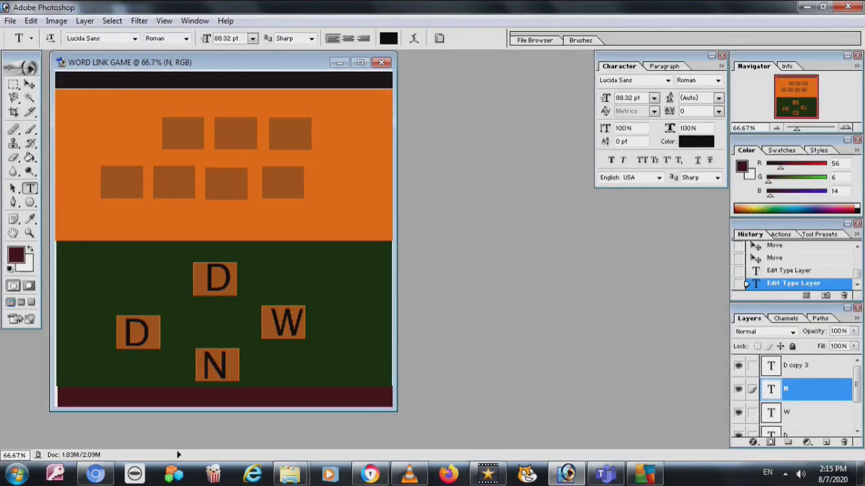
click(122, 335)
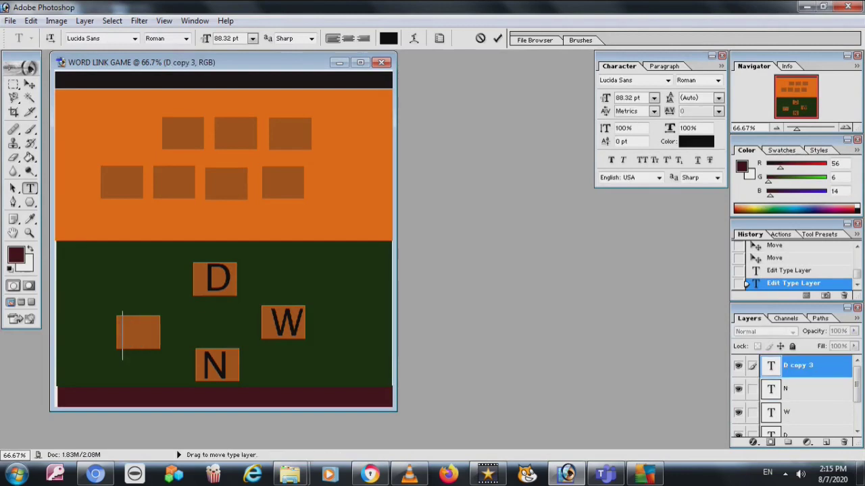
text(O)
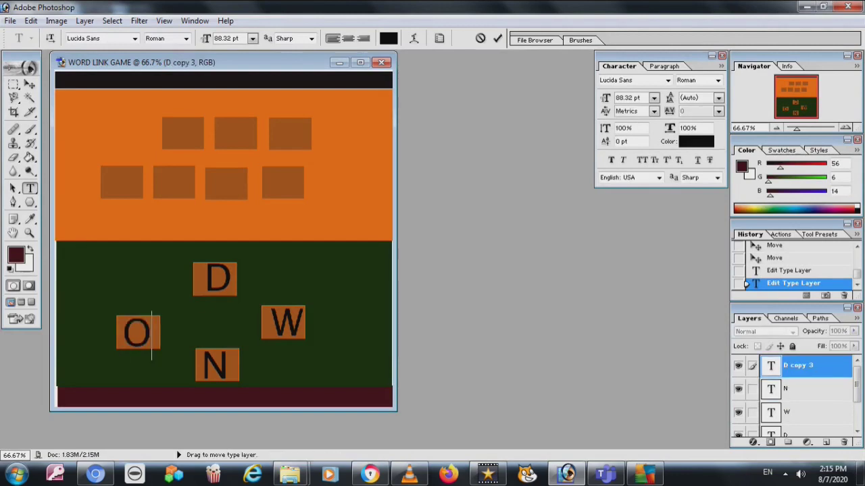
click(30, 85)
key(ctrl+t)
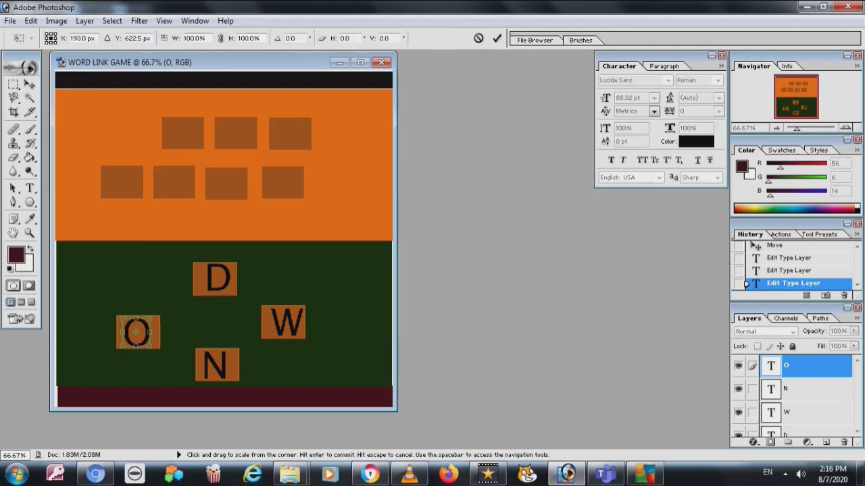
drag(153, 317, 143, 325)
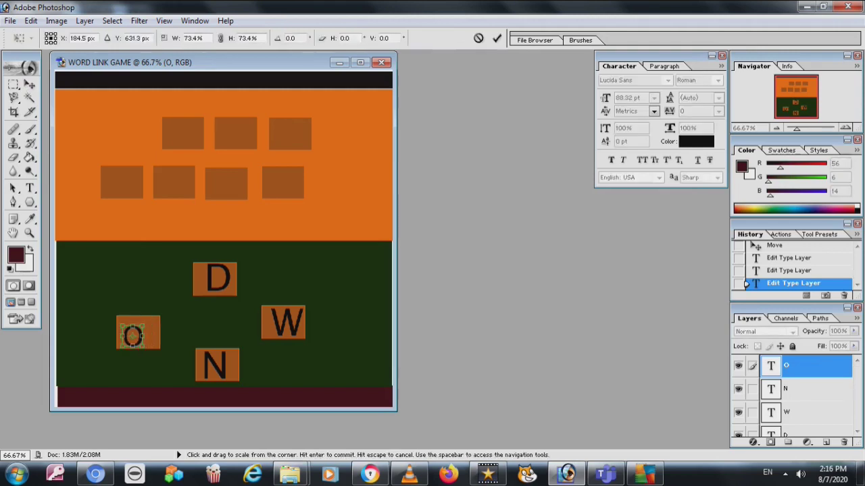
key(Return)
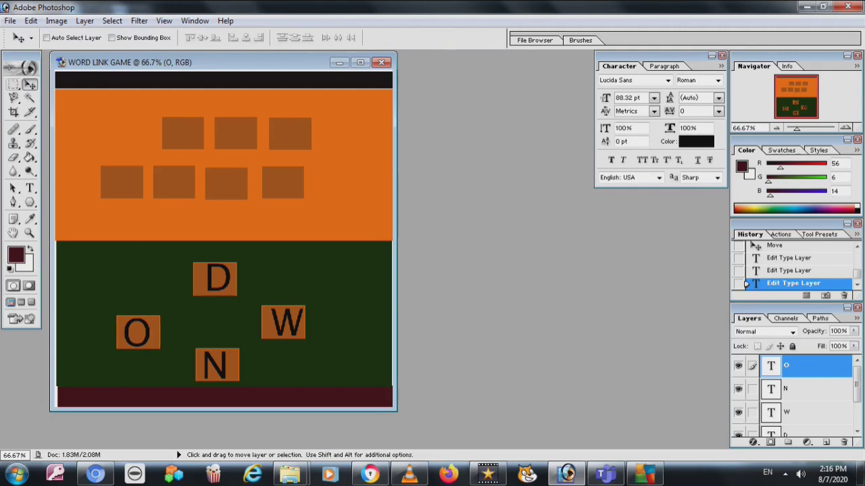
Try to shift the three upper brown tiles on the Background layer sideways toward the left edge of the orange area.
click(14, 85)
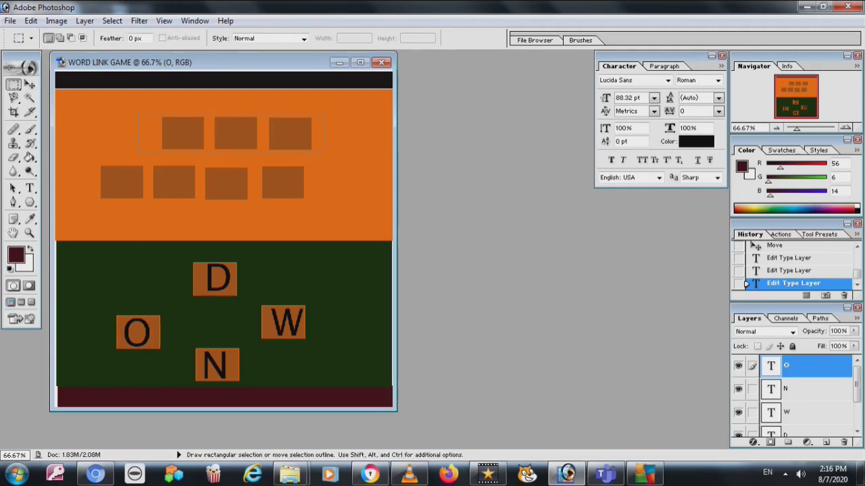
drag(138, 115, 325, 153)
scroll(800, 406, down, 3)
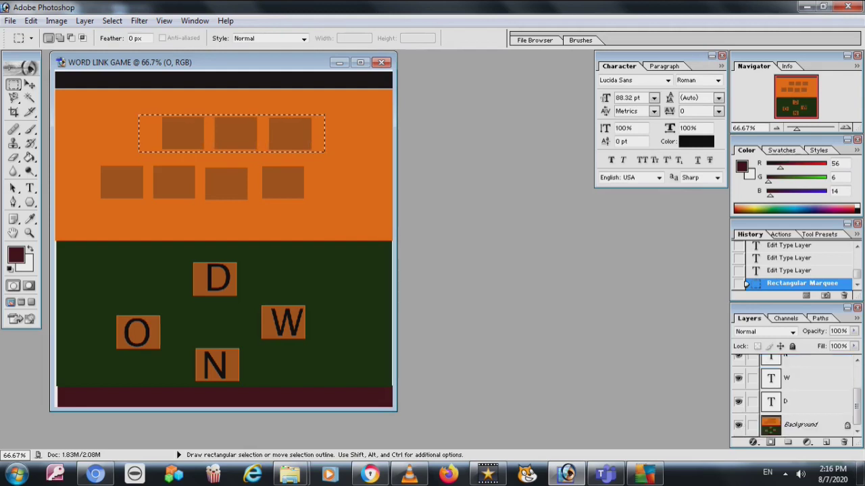
click(801, 425)
key(v)
drag(232, 135, 199, 135)
key(ctrl+d)
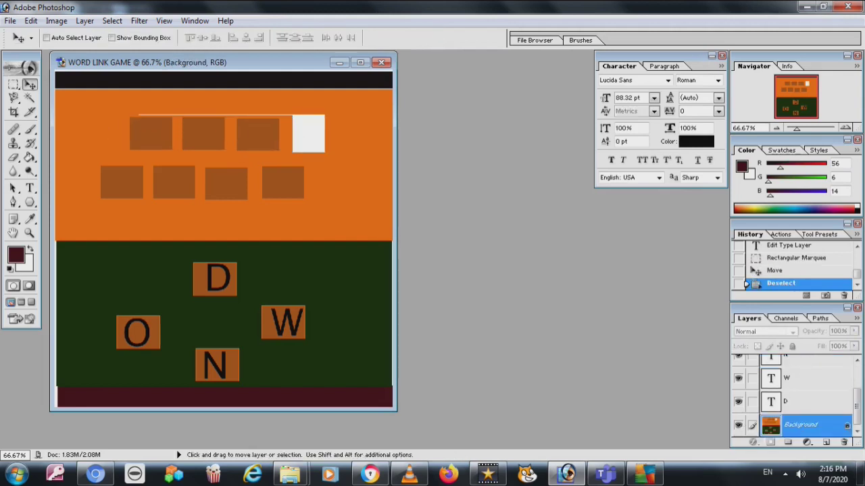
Try to paint over the white gap beside the upper tiles with the sampled orange using the Brush tool.
key(b)
alt+click(343, 135)
click(308, 133)
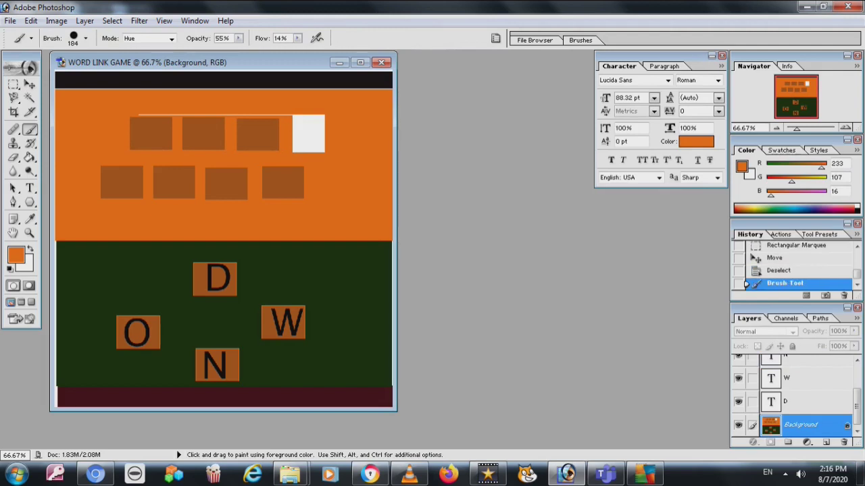
click(309, 134)
click(308, 134)
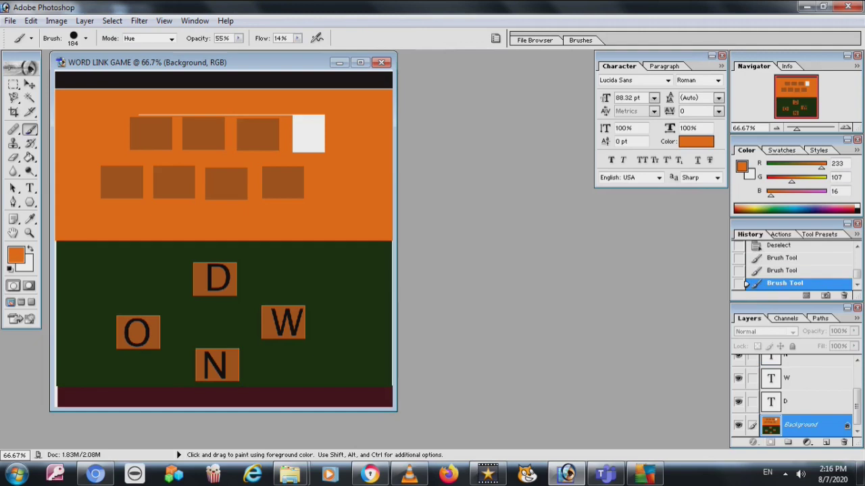
scroll(797, 399, up, 2)
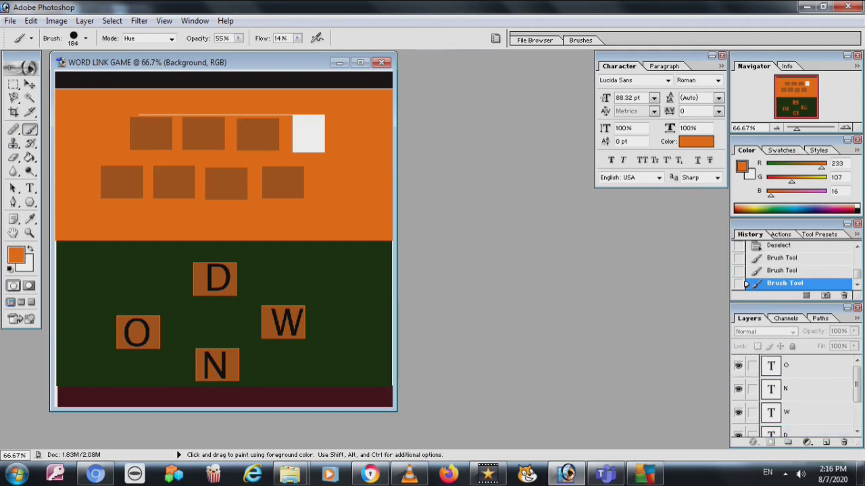
Undo the orange brush strokes and the move of the upper tiles, and clear the selection around them.
key(ctrl+alt+z)
key(ctrl+alt+z)
key(ctrl+alt+z)
key(ctrl+alt+z)
key(ctrl+alt+z)
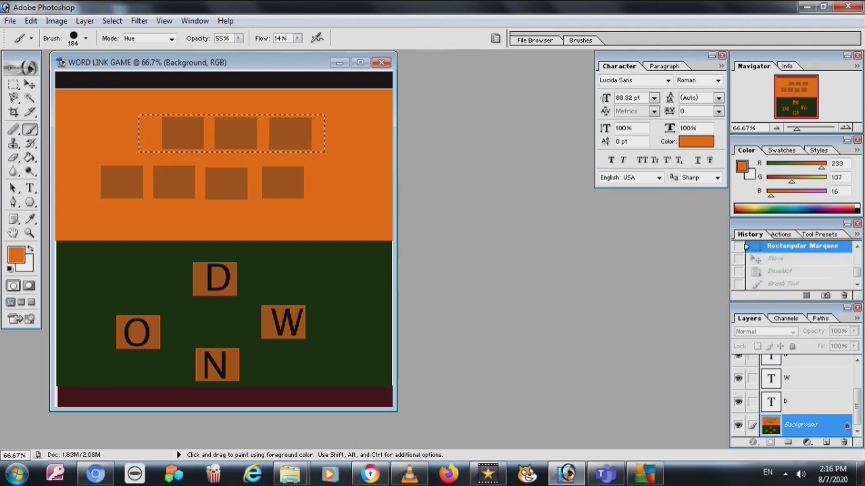
key(ctrl+d)
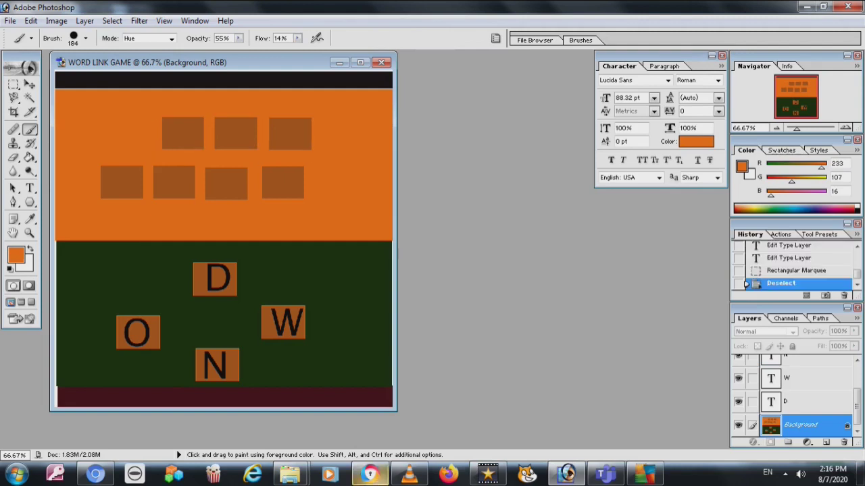
Enter the orange text LATEST VERSION 2020 over the dark red band at the foot of the graphic.
key(t)
click(173, 143)
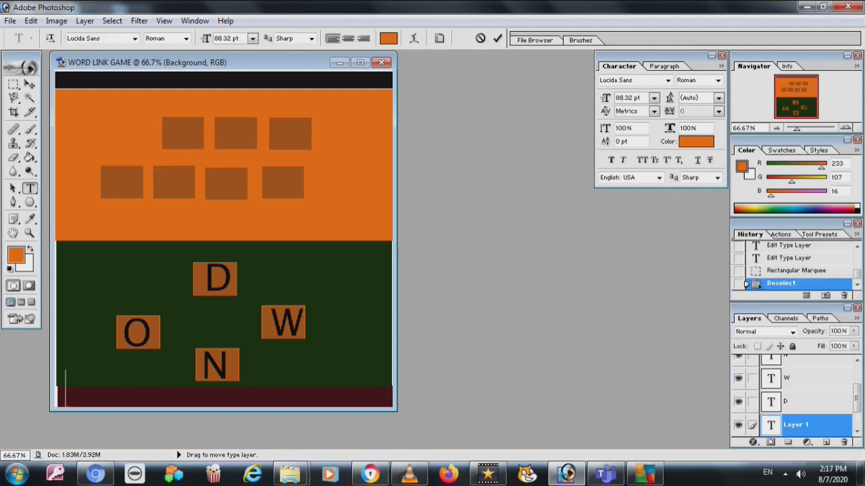
text(LATEST)
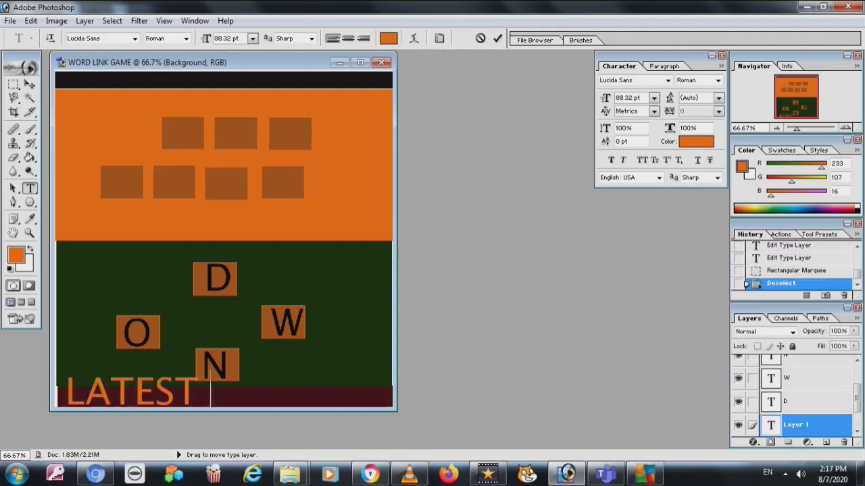
text( VERSION 2)
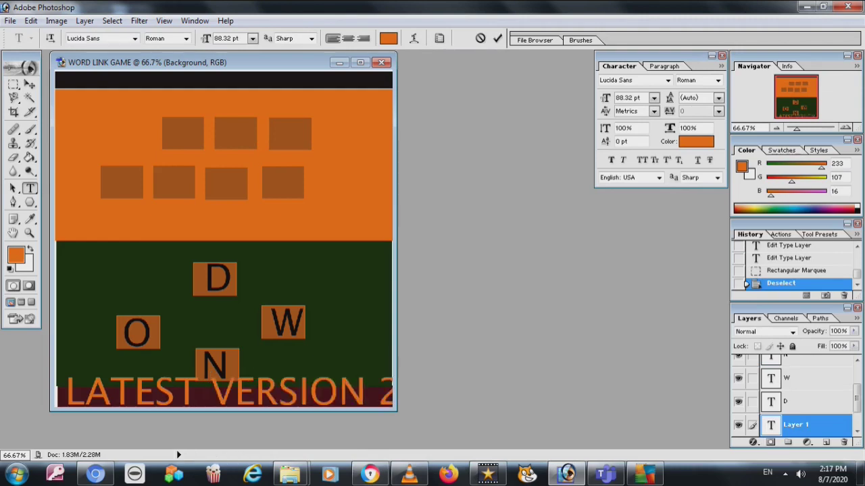
Scale the LATEST VERSION 2020 text to 40% and position it near the middle of the dark red band.
click(29, 83)
drag(64, 377, 308, 394)
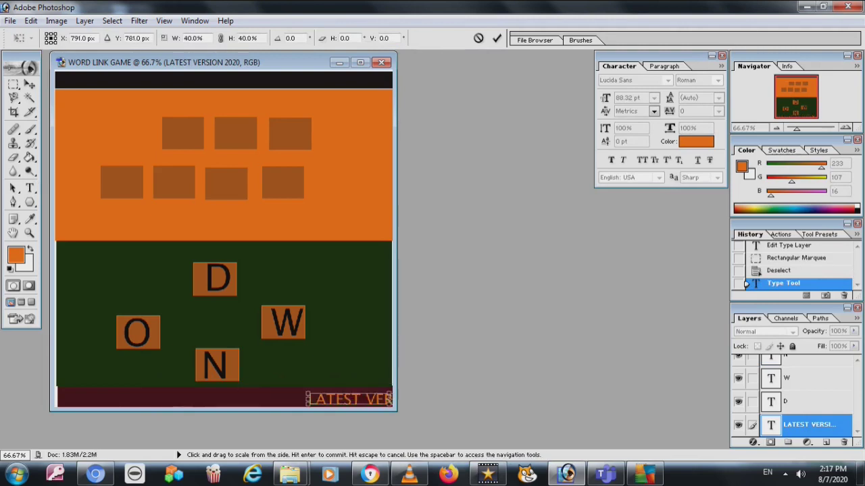
key(Return)
drag(207, 402, 216, 402)
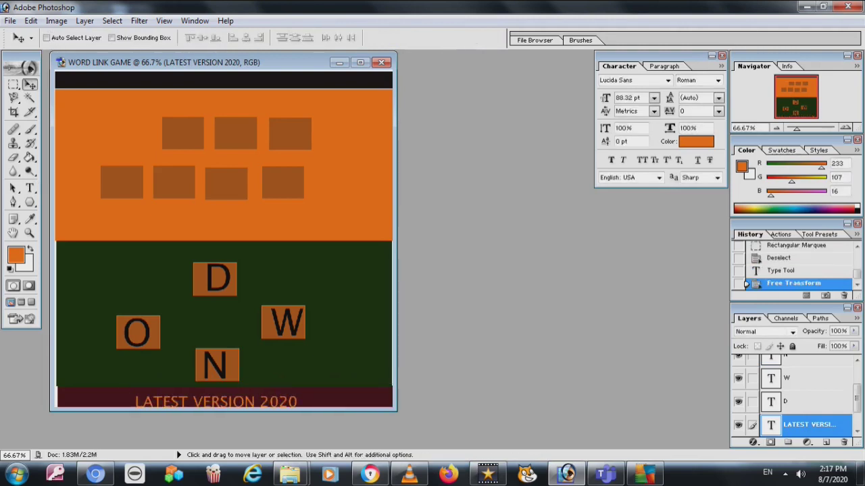
key(shift+Up)
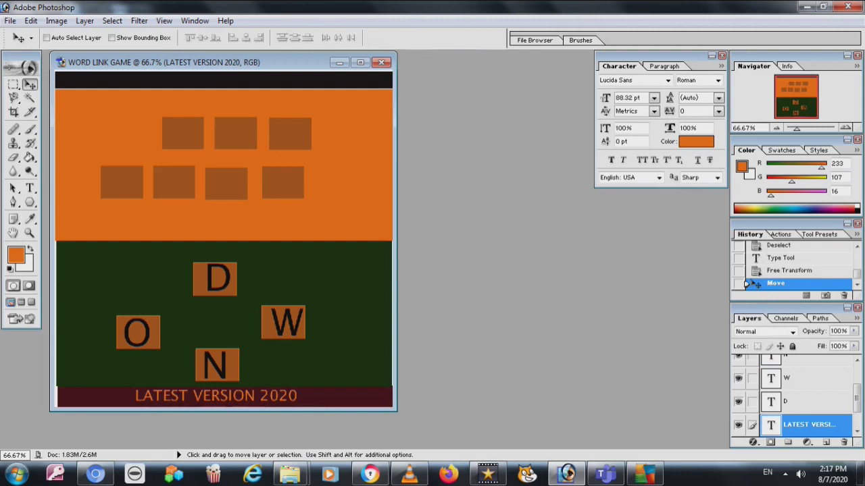
drag(216, 396, 221, 402)
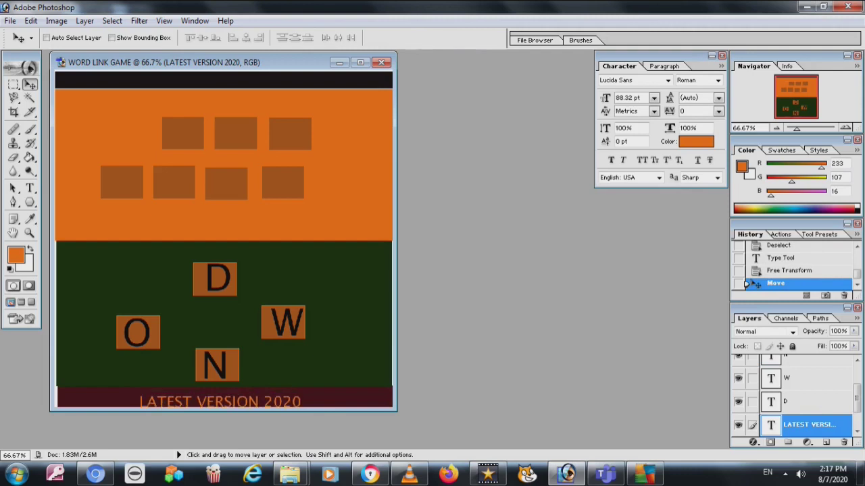
key(b)
key(alt+bracketleft)
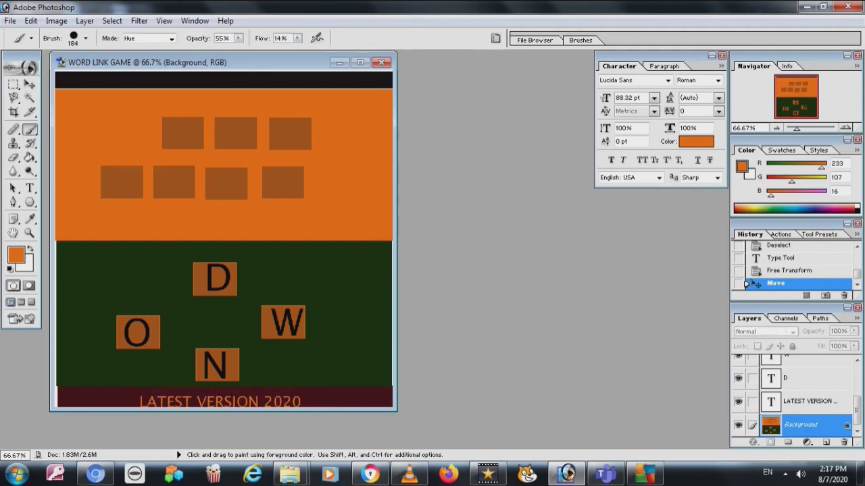
click(223, 307)
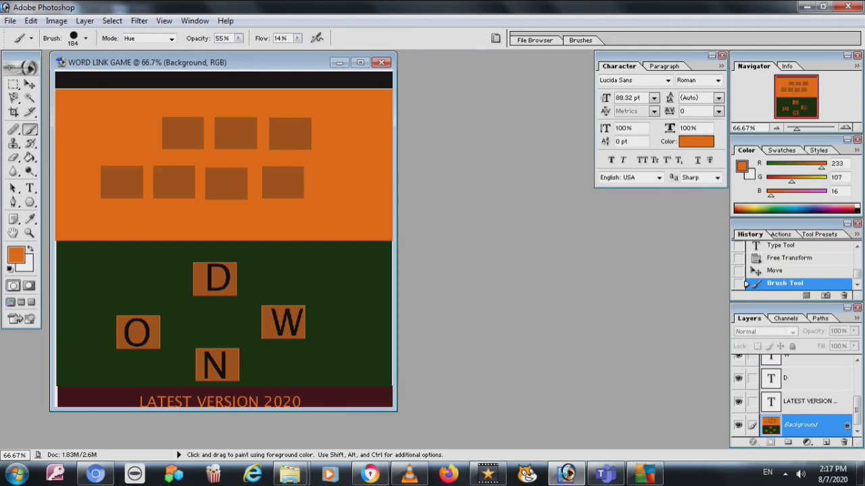
Enter the title WORD LINK beneath the lower row of brown tiles in the orange area.
key(t)
click(128, 128)
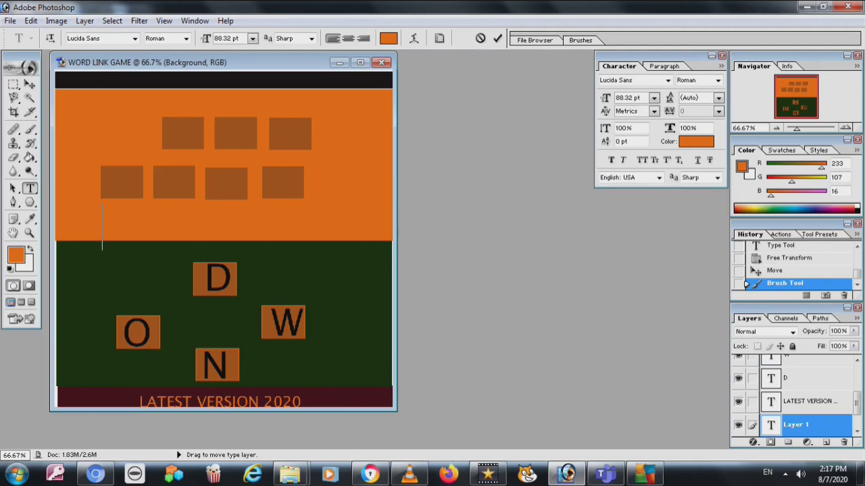
text(WOR)
click(284, 226)
Recolour the WORD LINK title pink (E91071) and position it just above the green area.
key(ctrl+a)
click(388, 39)
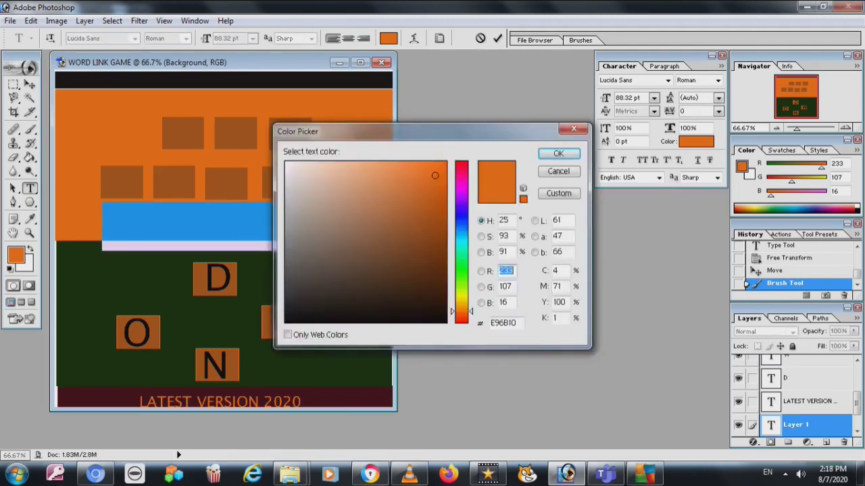
click(461, 174)
click(558, 153)
click(30, 85)
drag(209, 225, 223, 224)
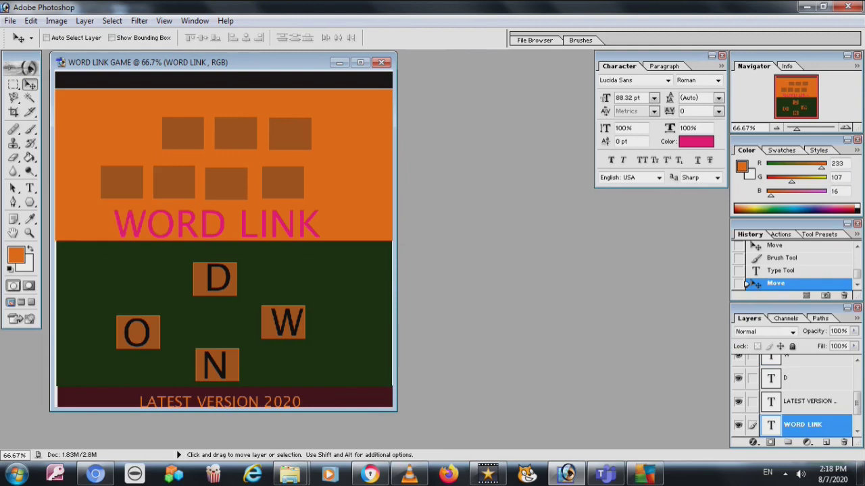
Enter the spaced letters N O W in pink and fit them over the three upper brown tiles.
click(10, 21)
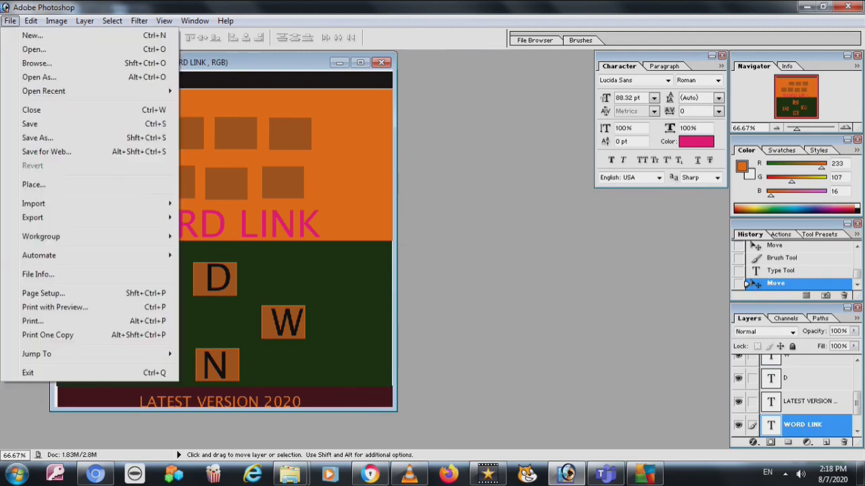
key(Escape)
click(30, 189)
click(183, 133)
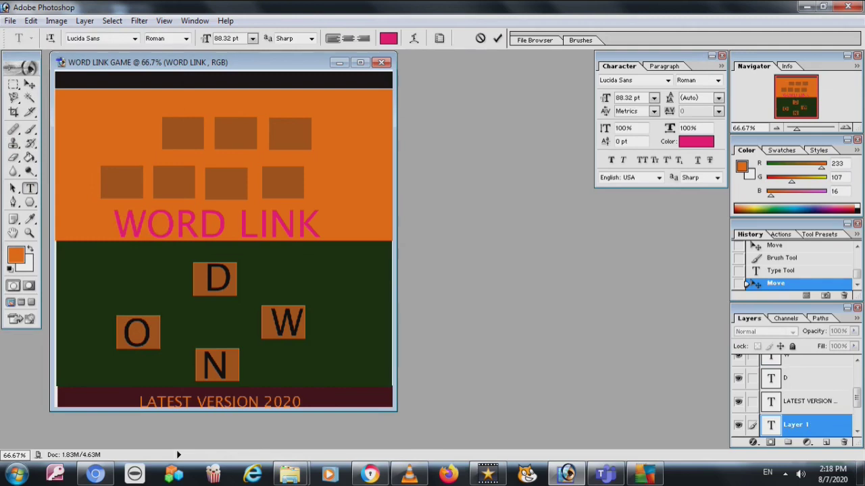
text(N O W)
key(ctrl+t)
key(v)
key(Return)
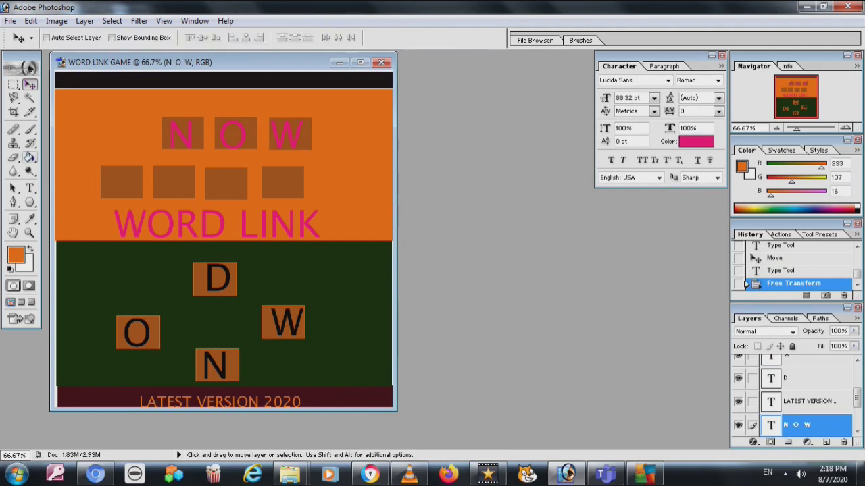
Enter the spaced letters D O W N in pink and centre them over the four lower tiles of the orange area.
click(30, 189)
click(114, 191)
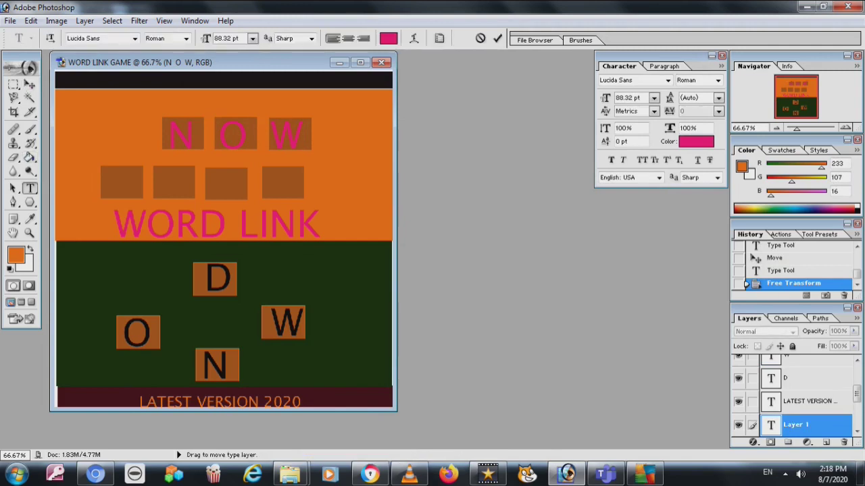
text(D O W N)
key(ctrl+t)
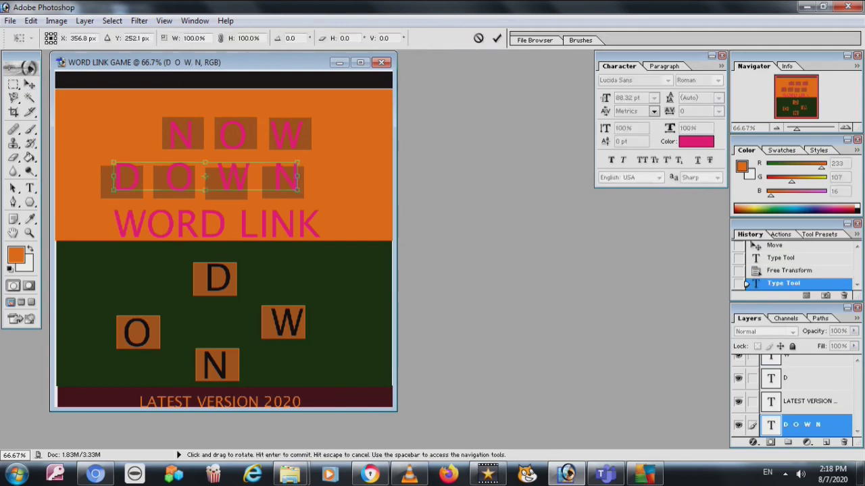
mouse_move(195, 177)
mouse_down()
mouse_move(189, 190)
mouse_move(200, 186)
mouse_up()
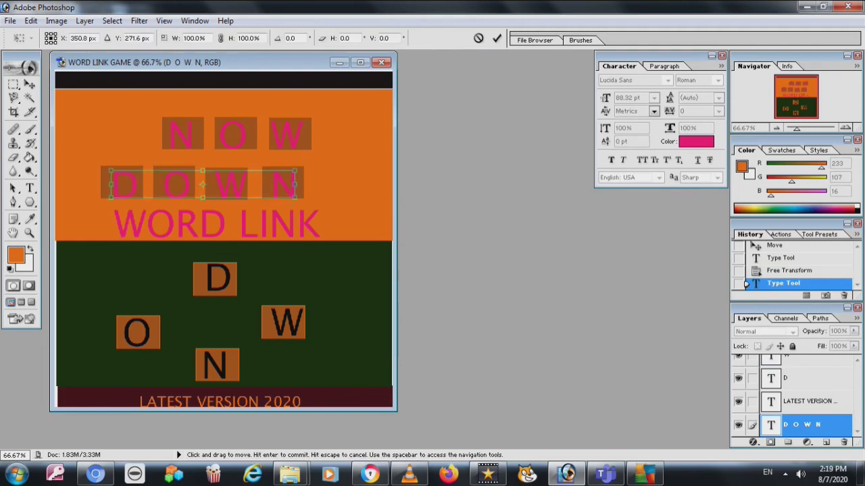
key(Return)
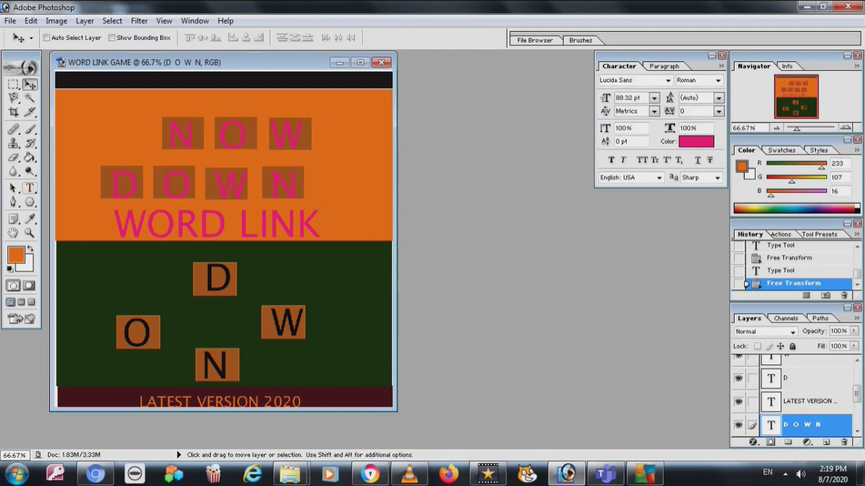
Change the text colour of the D O W N letters to blue.
click(30, 188)
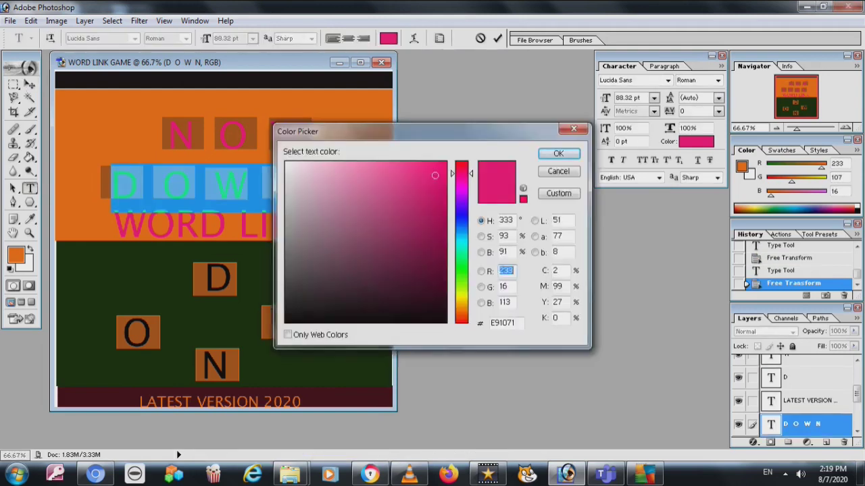
key(Escape)
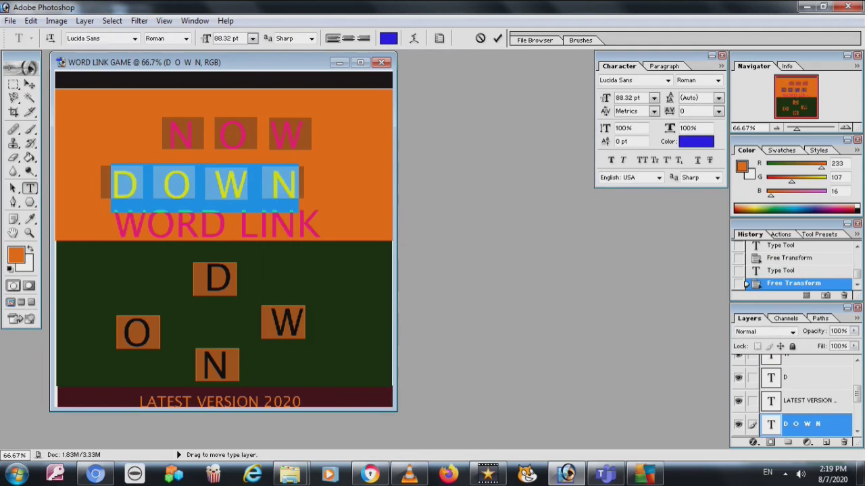
click(29, 83)
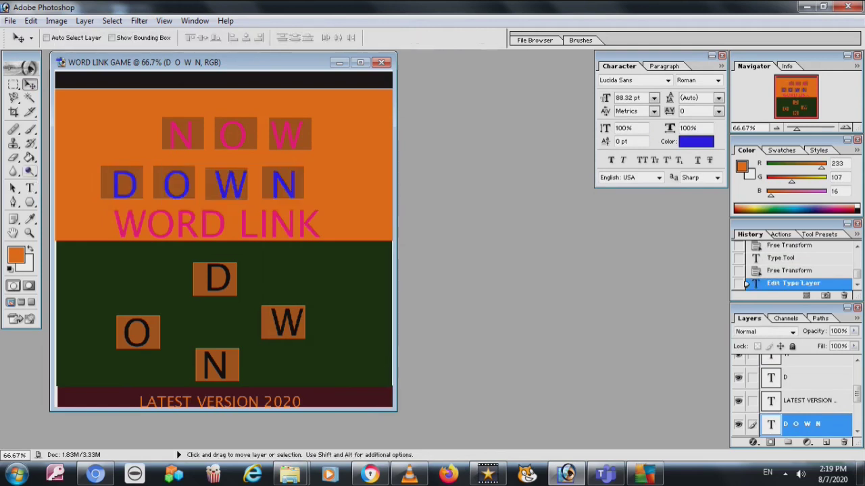
Change the text colour of the N O W letters to blue.
double_click(771, 424)
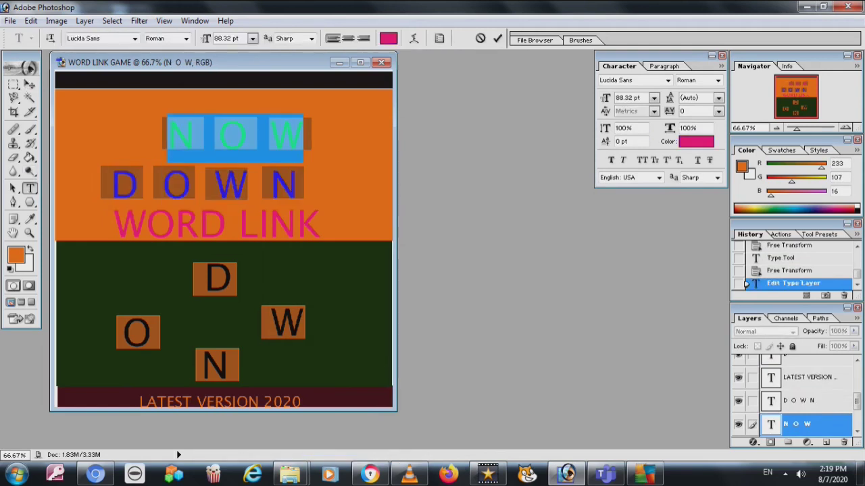
click(388, 39)
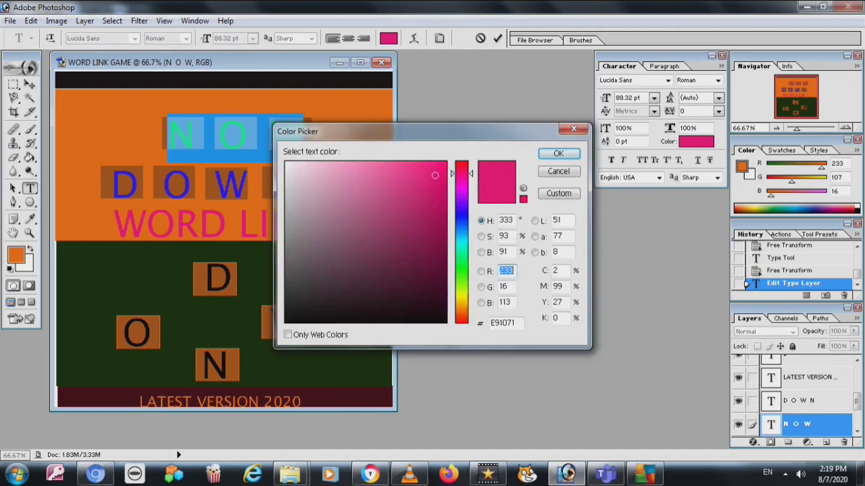
click(461, 215)
click(558, 154)
click(31, 202)
key(t)
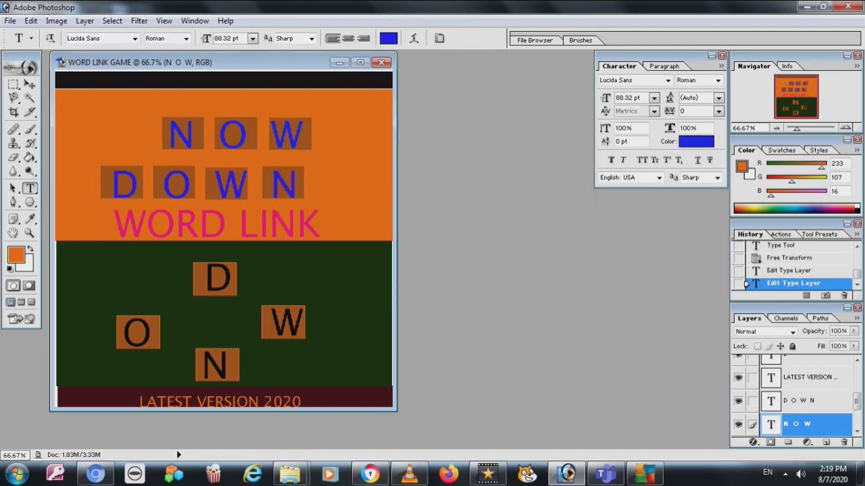
Set the WORD LINK title in the MS Serif font and recolour it black.
drag(116, 225, 321, 225)
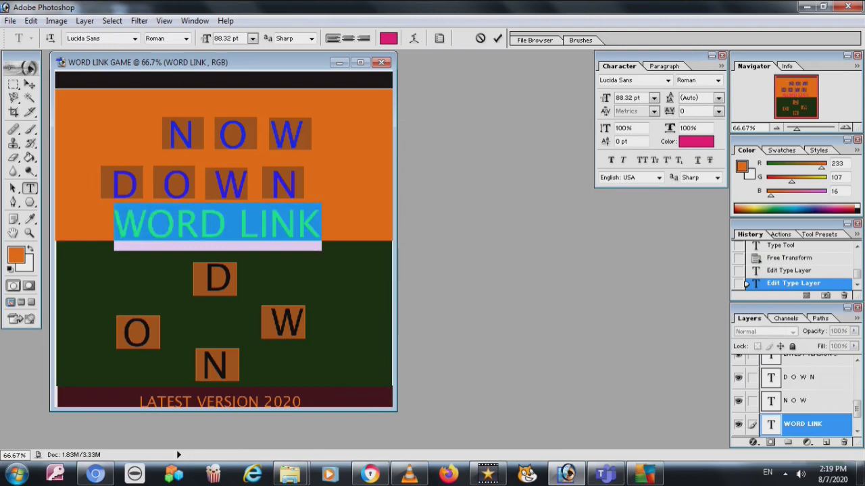
click(134, 38)
click(101, 202)
click(388, 39)
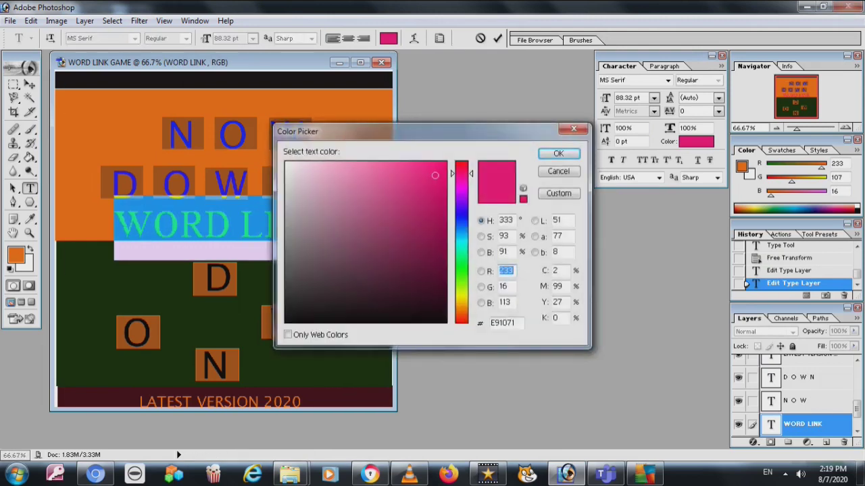
click(435, 319)
click(559, 153)
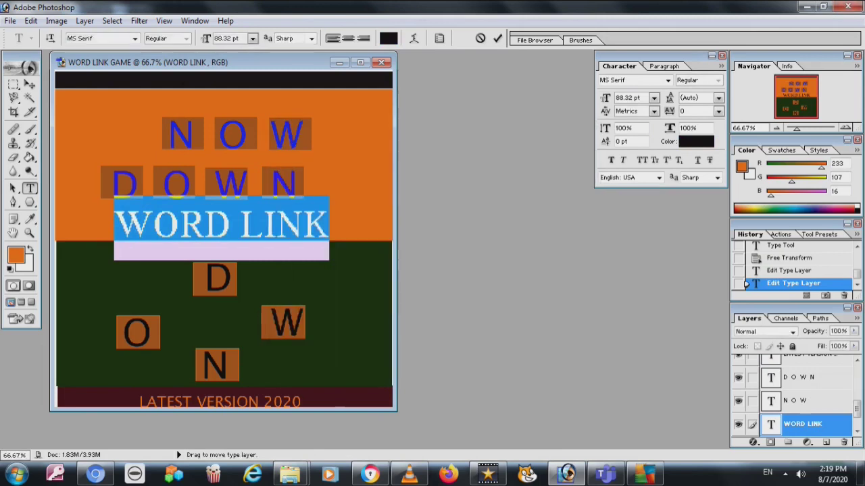
key(ctrl+Return)
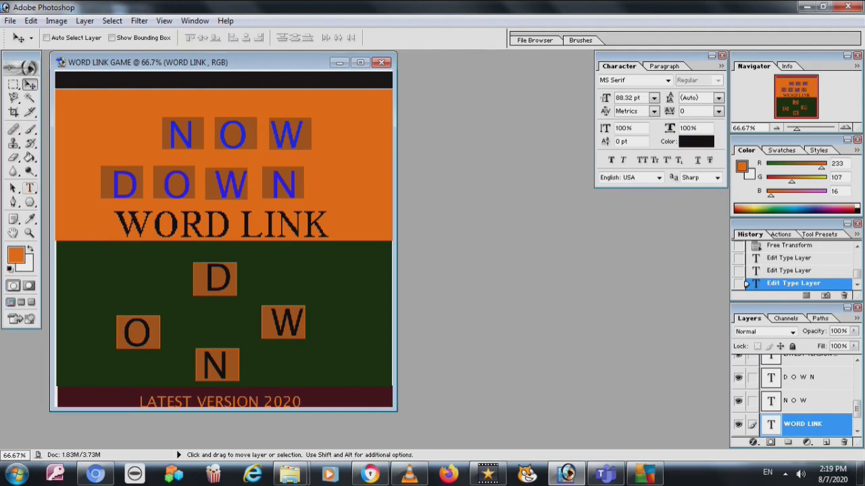
Add a text line across the black band above the orange area reading "WINNER : " followed by the winner's name in capitals.
click(29, 188)
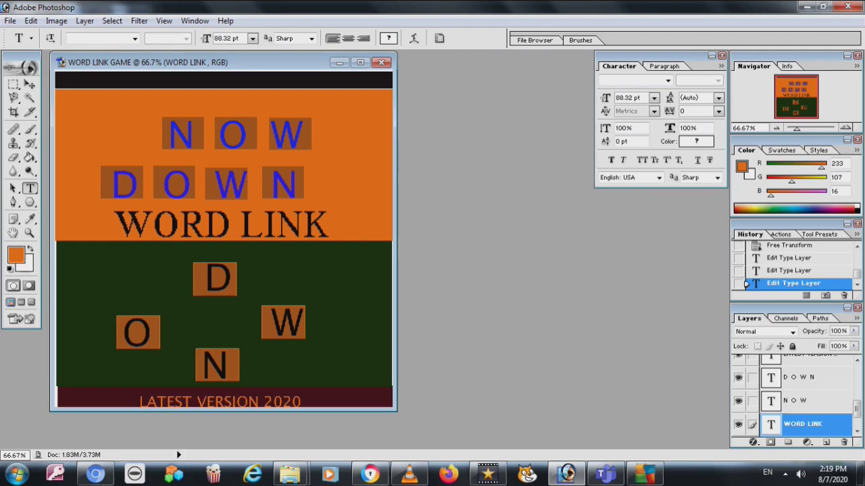
click(223, 233)
text(WINNER)
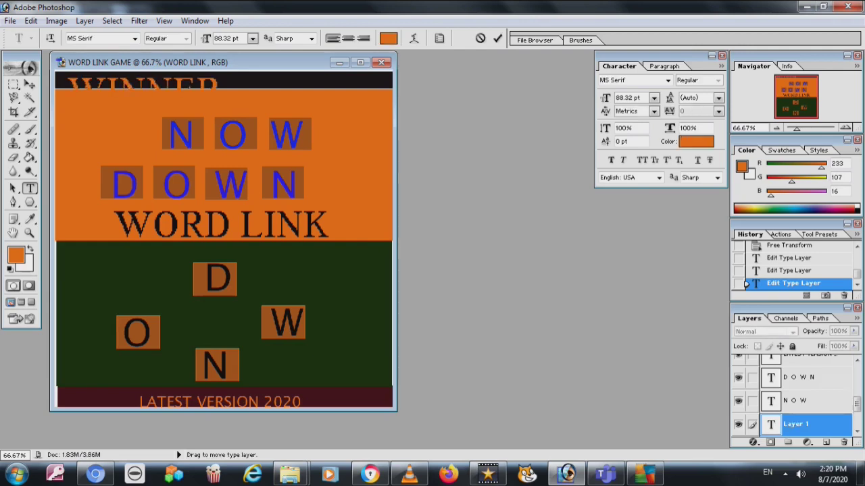
text( : )
text(1)
key(BackSpace)
text(SHANI)
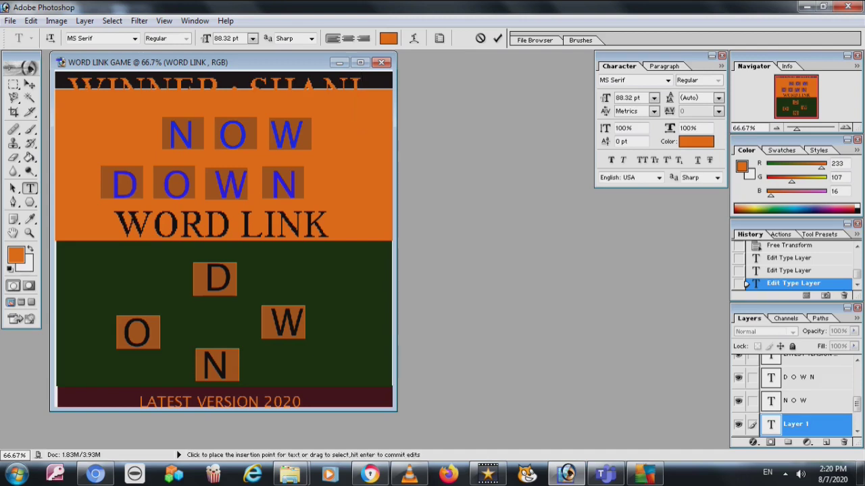
Recolour the whole WINNER line dark green.
key(ctrl+a)
click(388, 39)
click(461, 296)
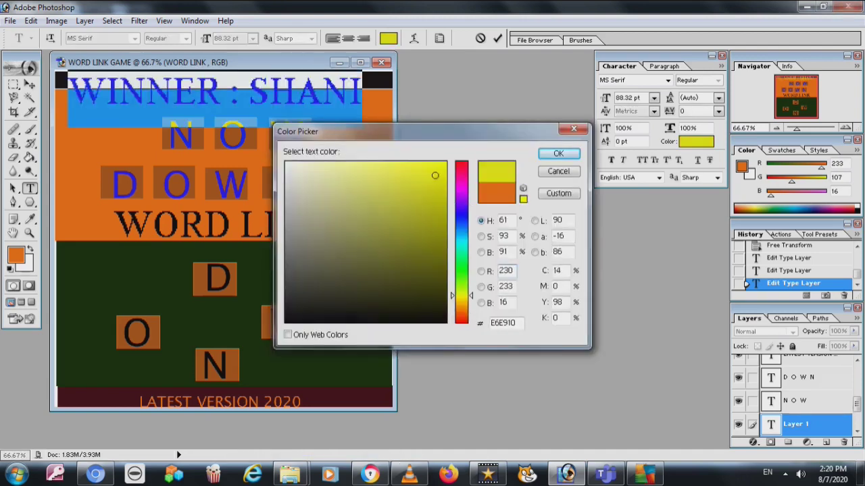
click(461, 253)
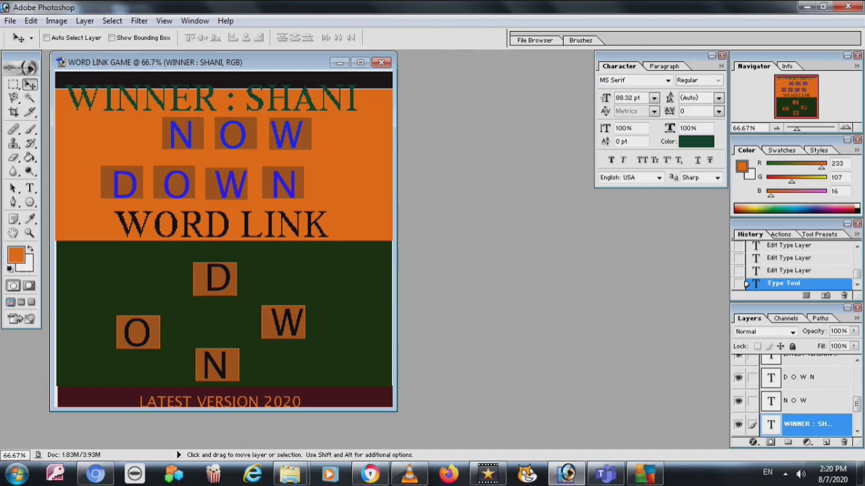
Scale the WINNER line to about 88.3% and fit it between the black band and the N O W tiles.
key(ctrl+t)
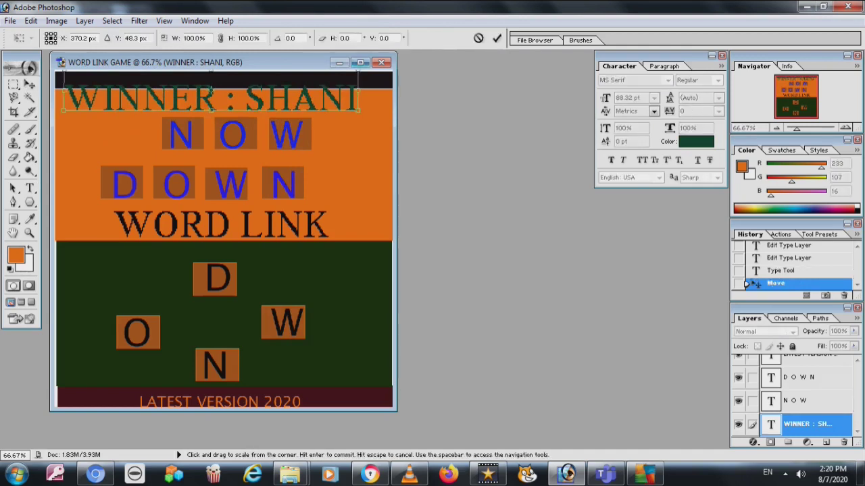
drag(63, 72, 103, 79)
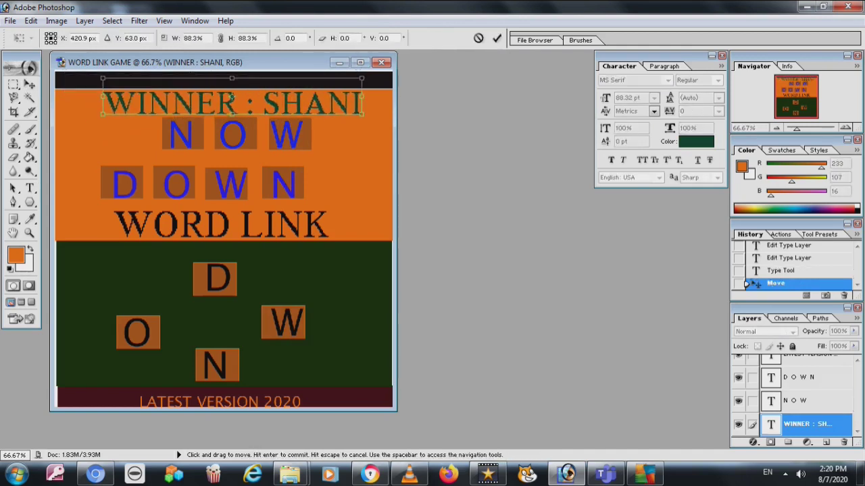
click(29, 84)
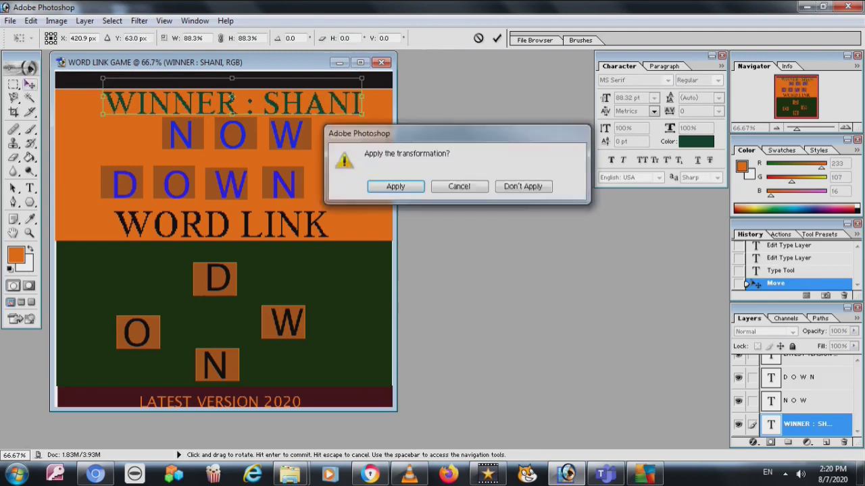
key(Return)
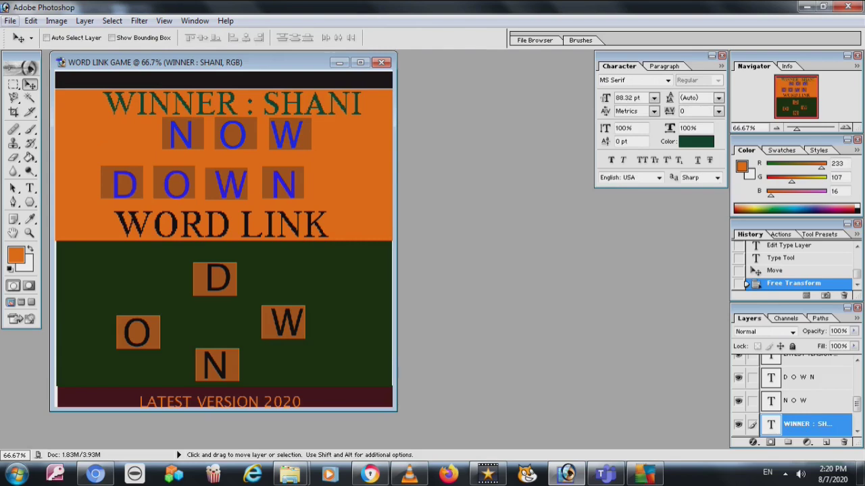
Save a JPEG copy of the graphic as "Word" in the CHANNEL VIDEOS IN URDU folder inside YOUTUBE CHANNEL.
key(ctrl+shift+s)
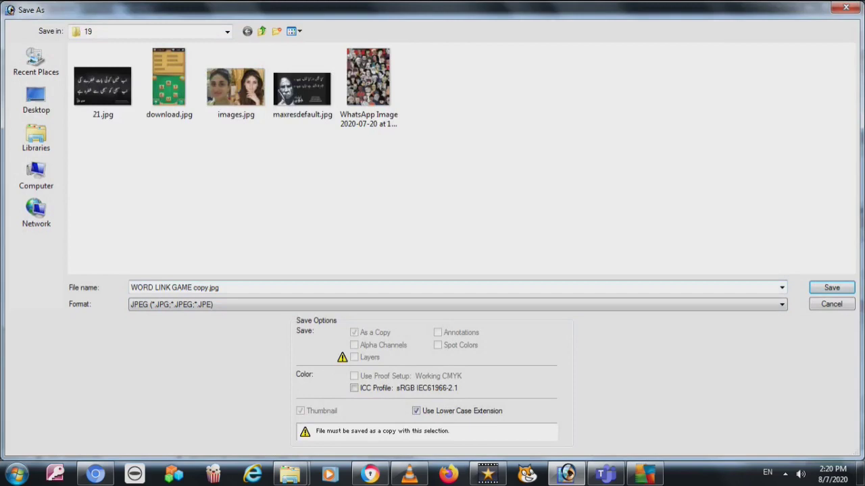
click(261, 31)
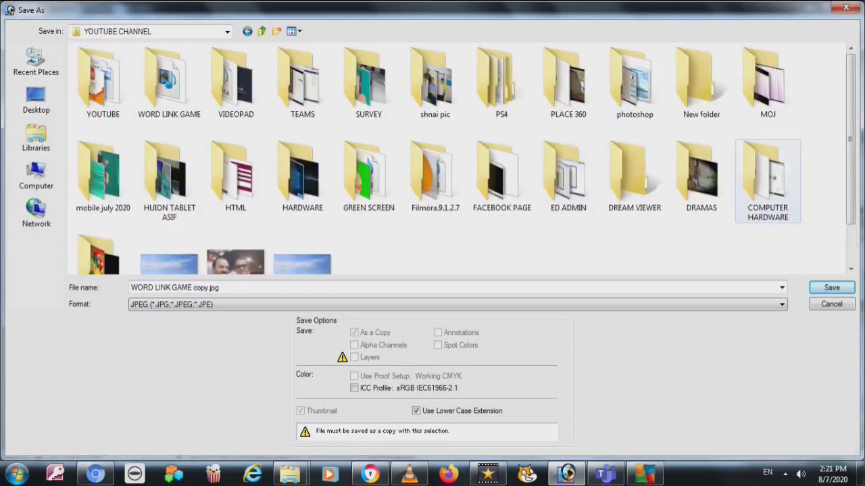
double_click(100, 256)
click(458, 304)
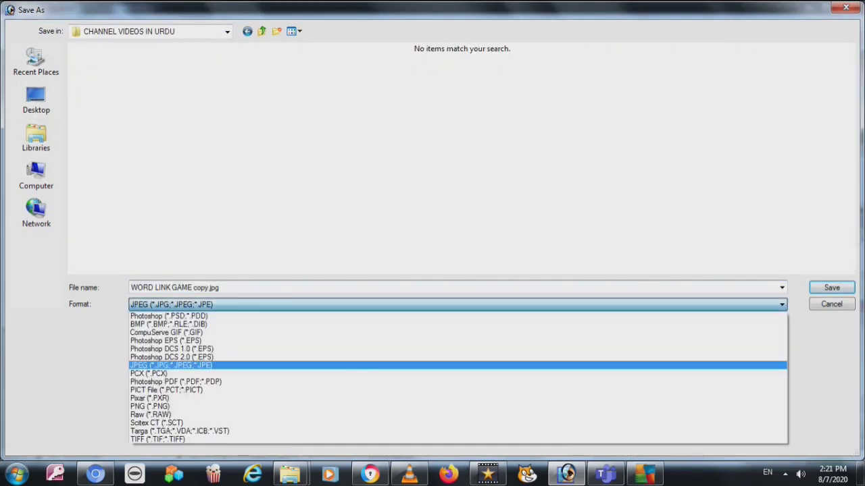
click(458, 305)
key(shift+Tab)
text(Wor)
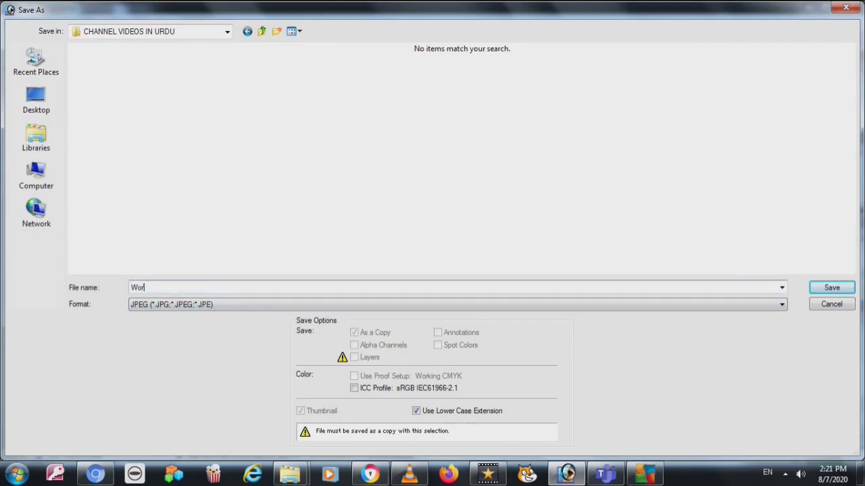
text(d)
key(Return)
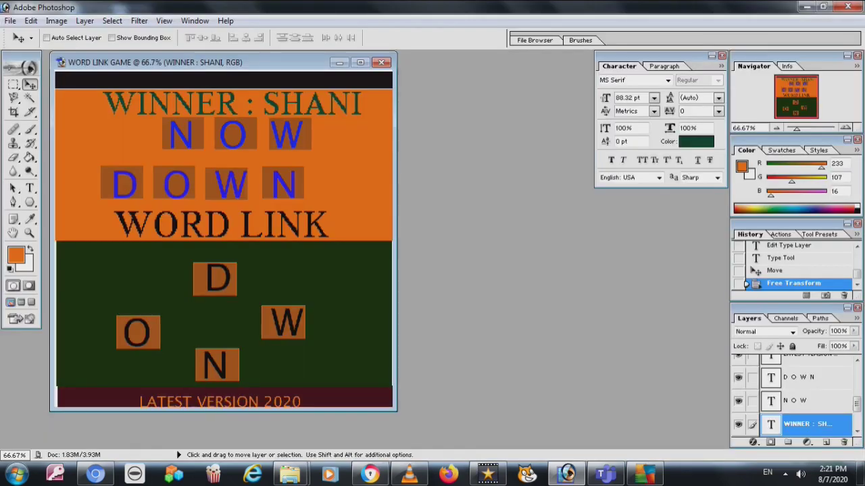